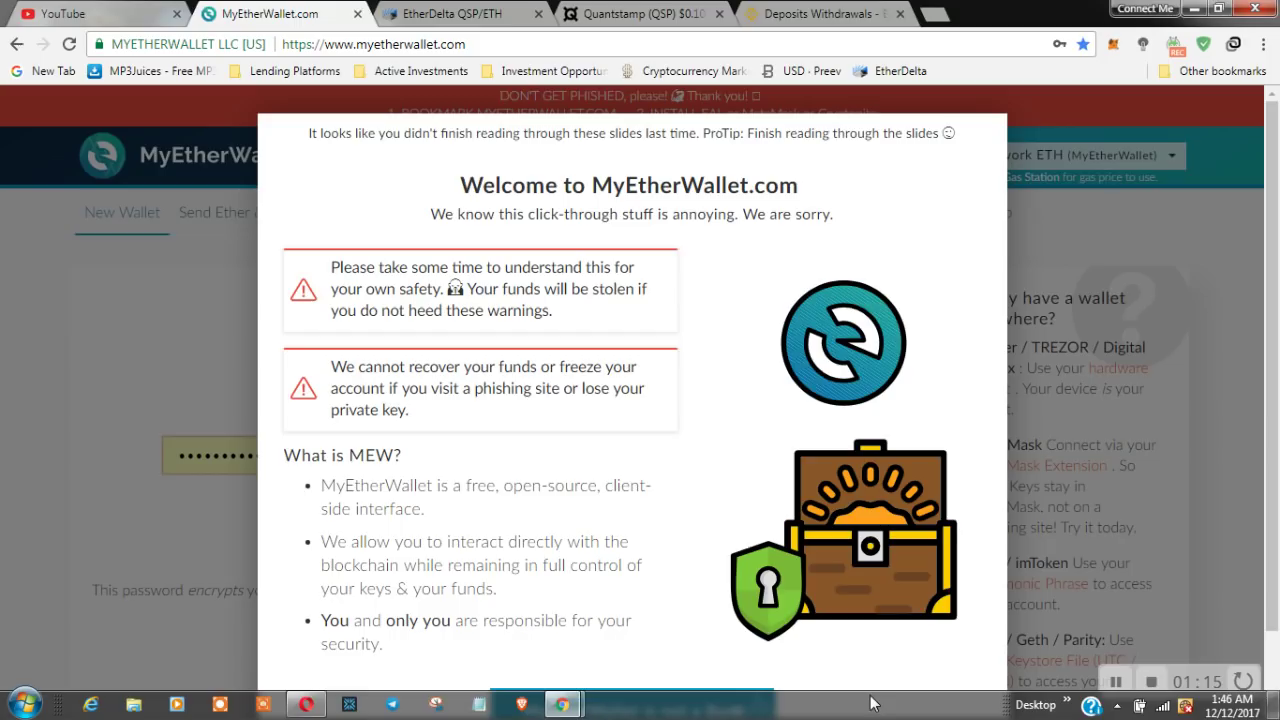
# Step: Dismiss the MyEtherWallet welcome notice
pyautogui.click(1162, 520)
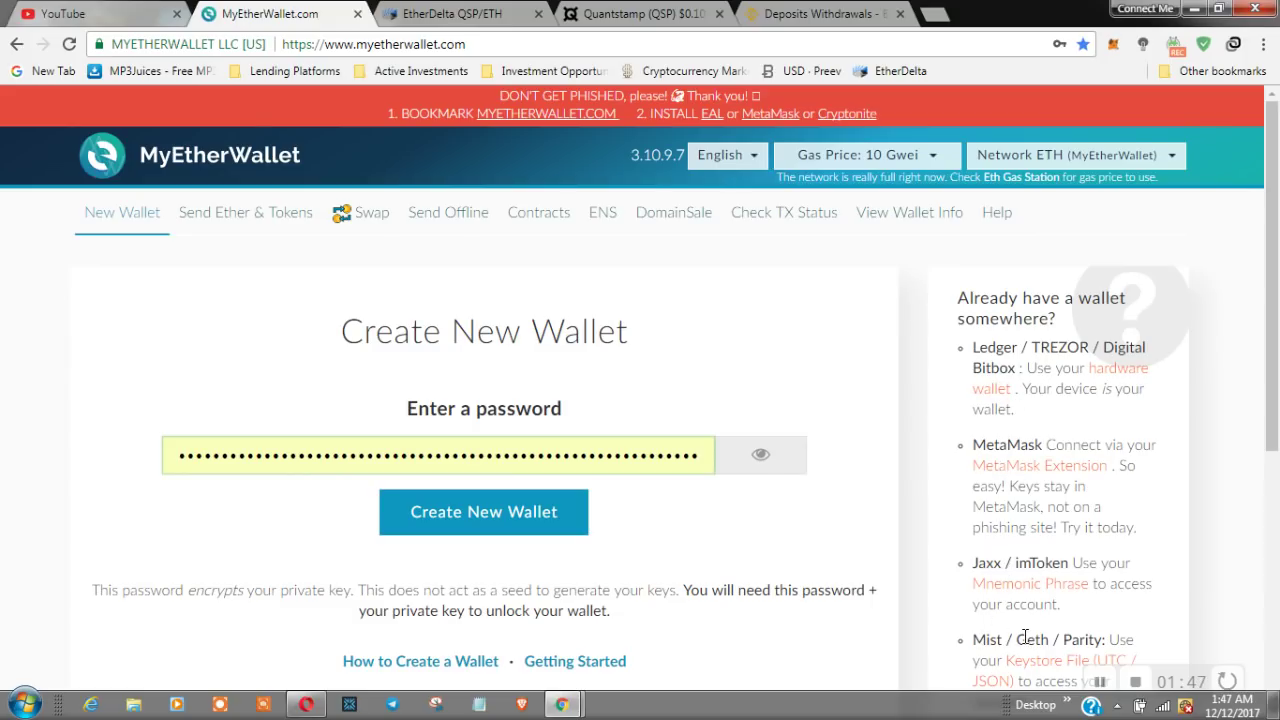
# Step: On Send Ether & Tokens, unlock the wallet via MetaMask, showing its 0.008103122 ETH balance
pyautogui.click(1008, 476)
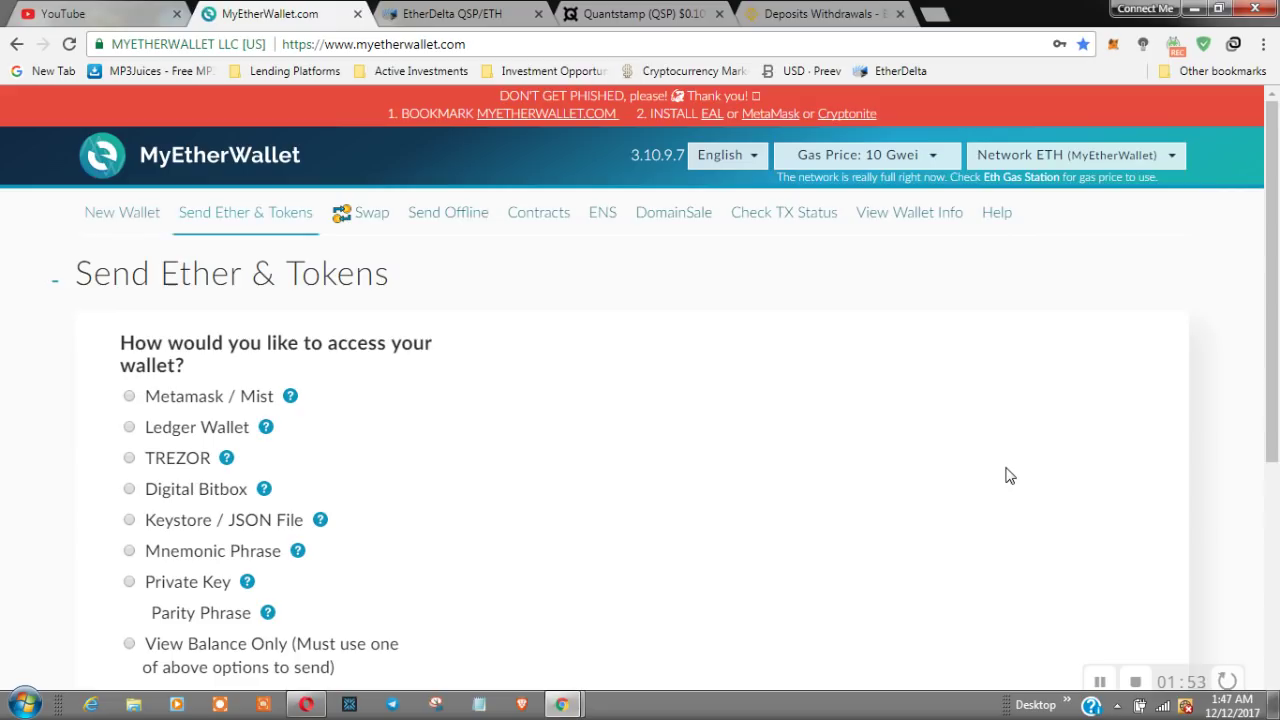
pyautogui.click(129, 396)
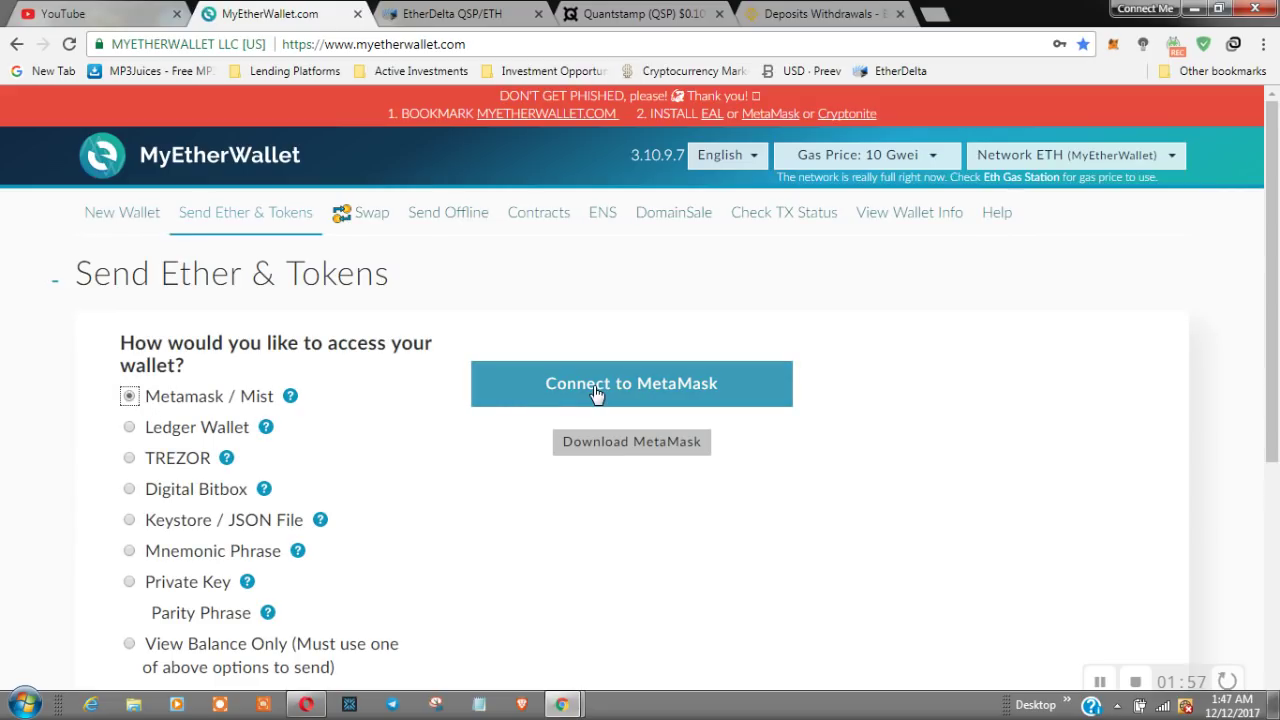
pyautogui.moveTo(1276, 321); pyautogui.dragTo(1273, 366)
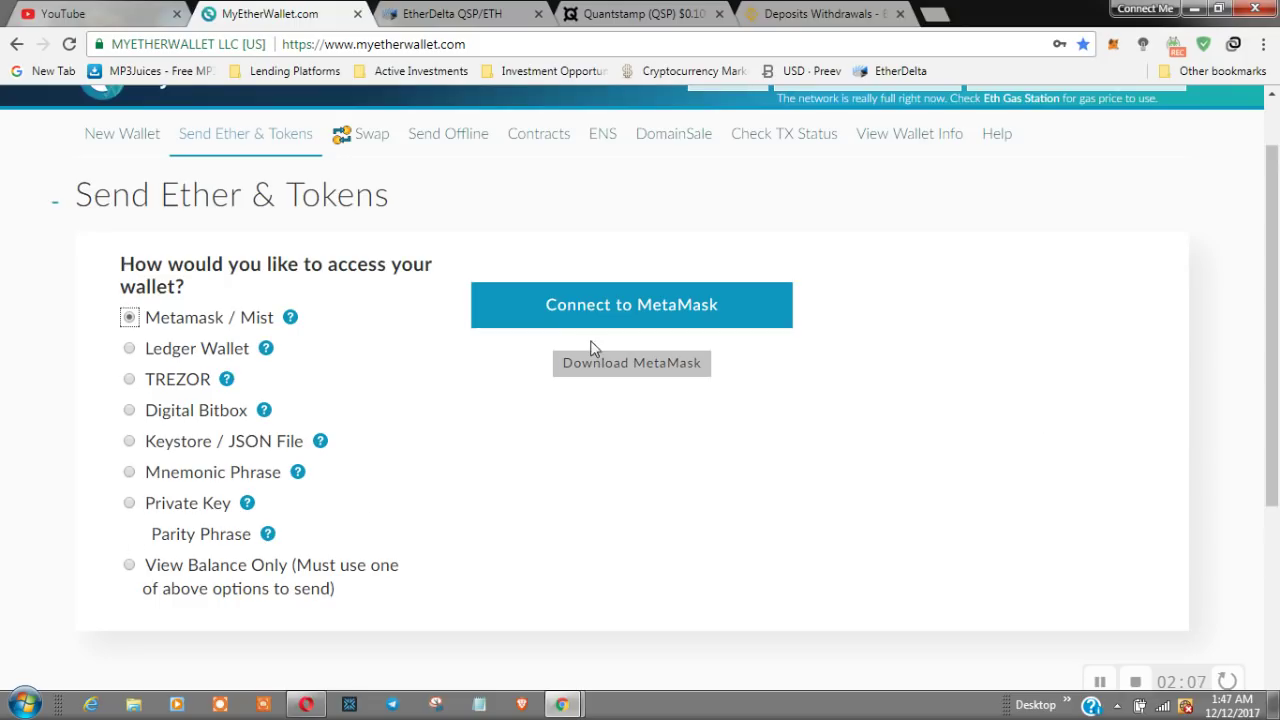
pyautogui.click(611, 303)
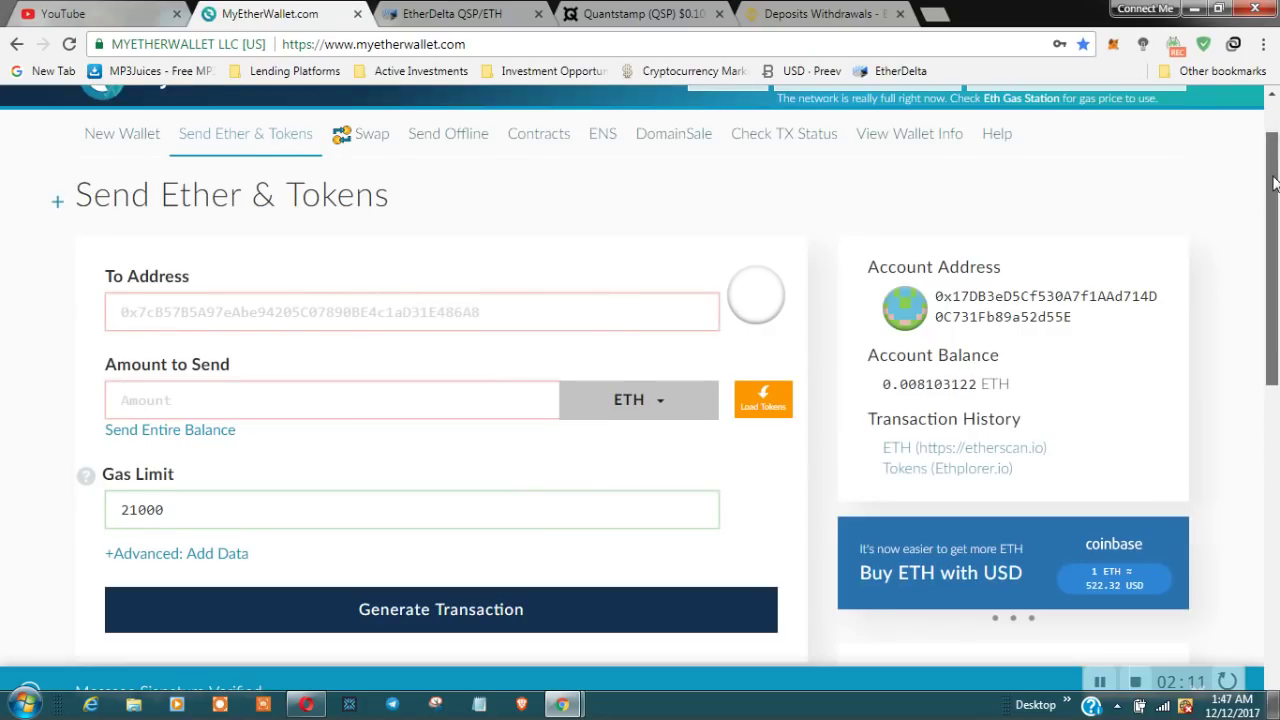
pyautogui.moveTo(1274, 183); pyautogui.dragTo(1274, 148)
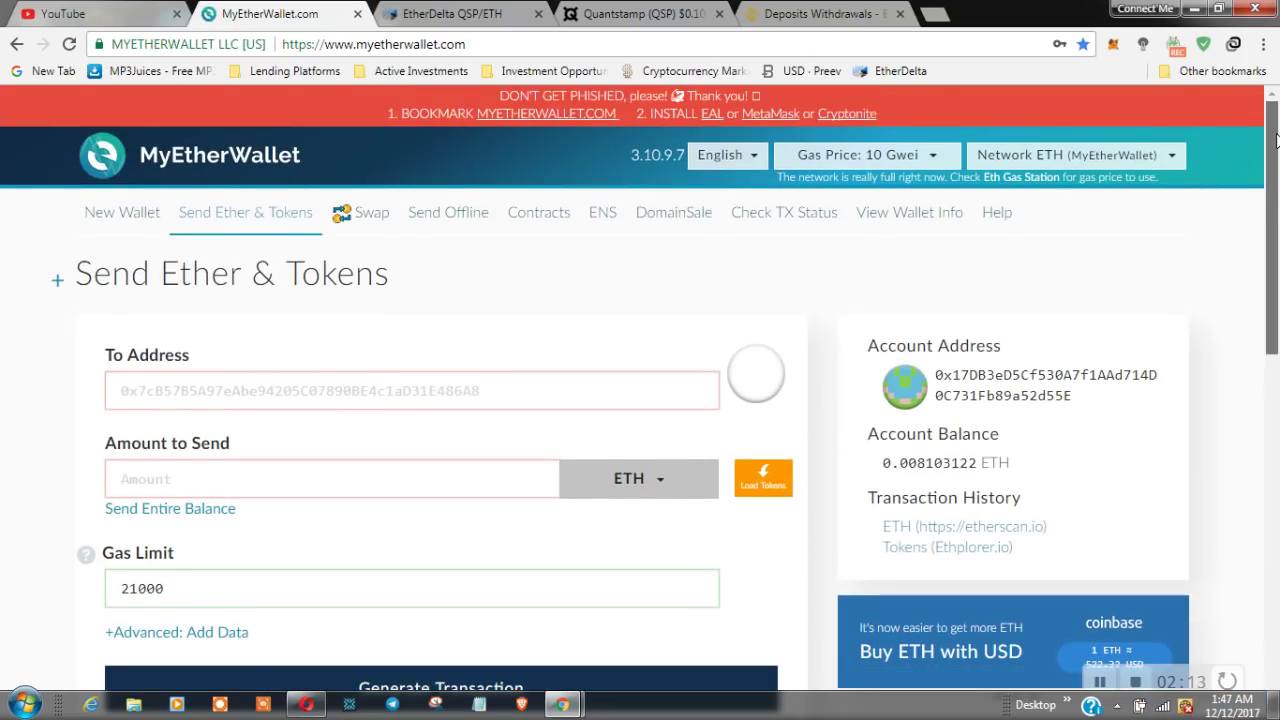
pyautogui.scroll(-1, 1262, 170)
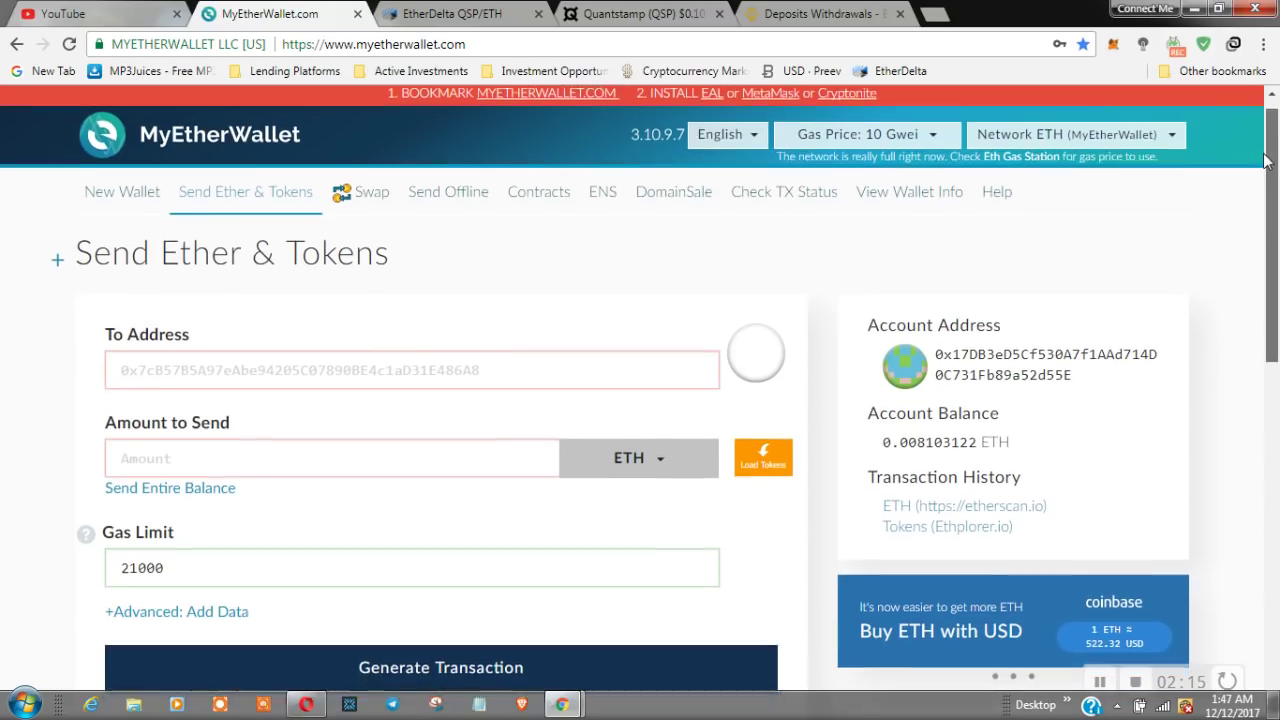
pyautogui.scroll(-2, 1219, 288)
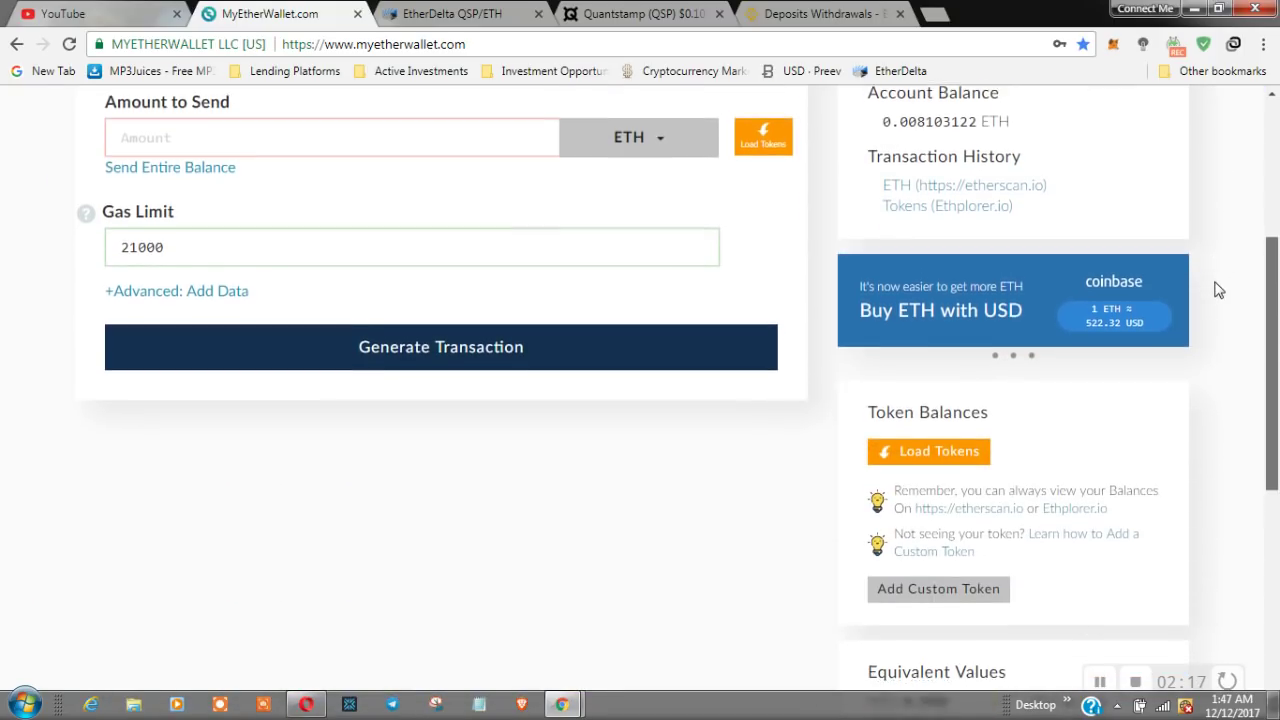
pyautogui.scroll(-1, 1219, 288)
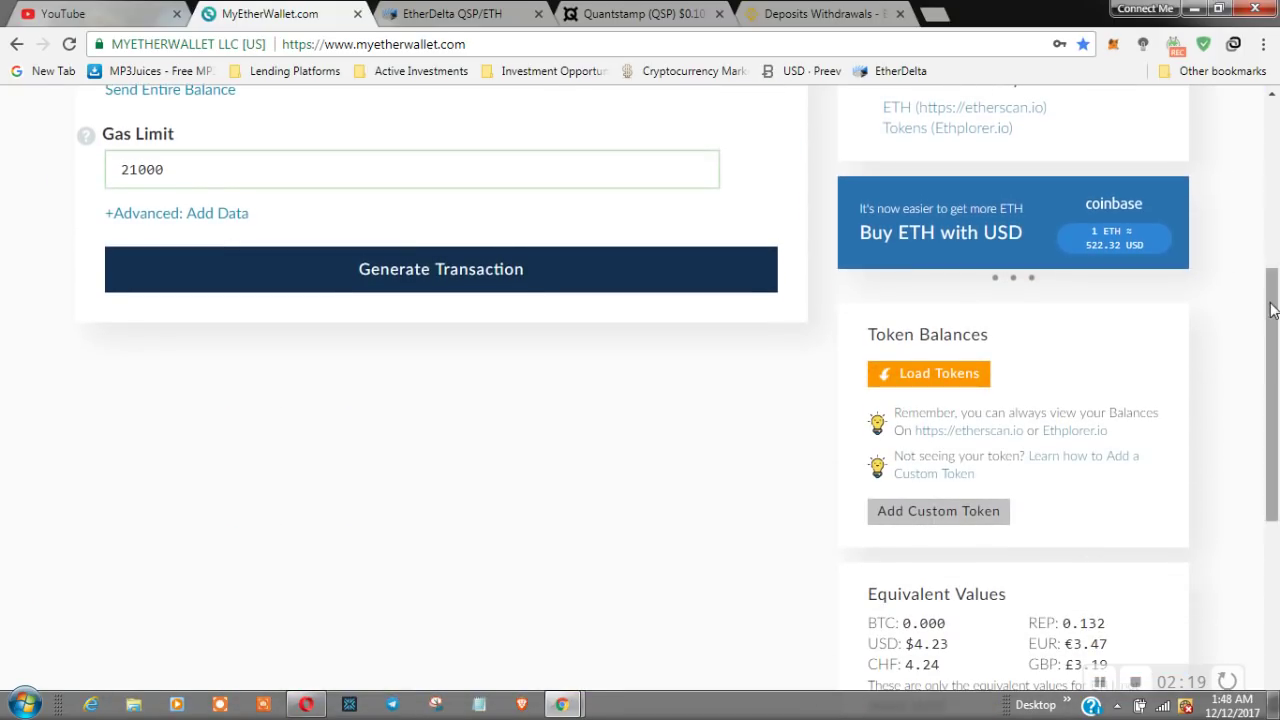
pyautogui.scroll(-1, 980, 340)
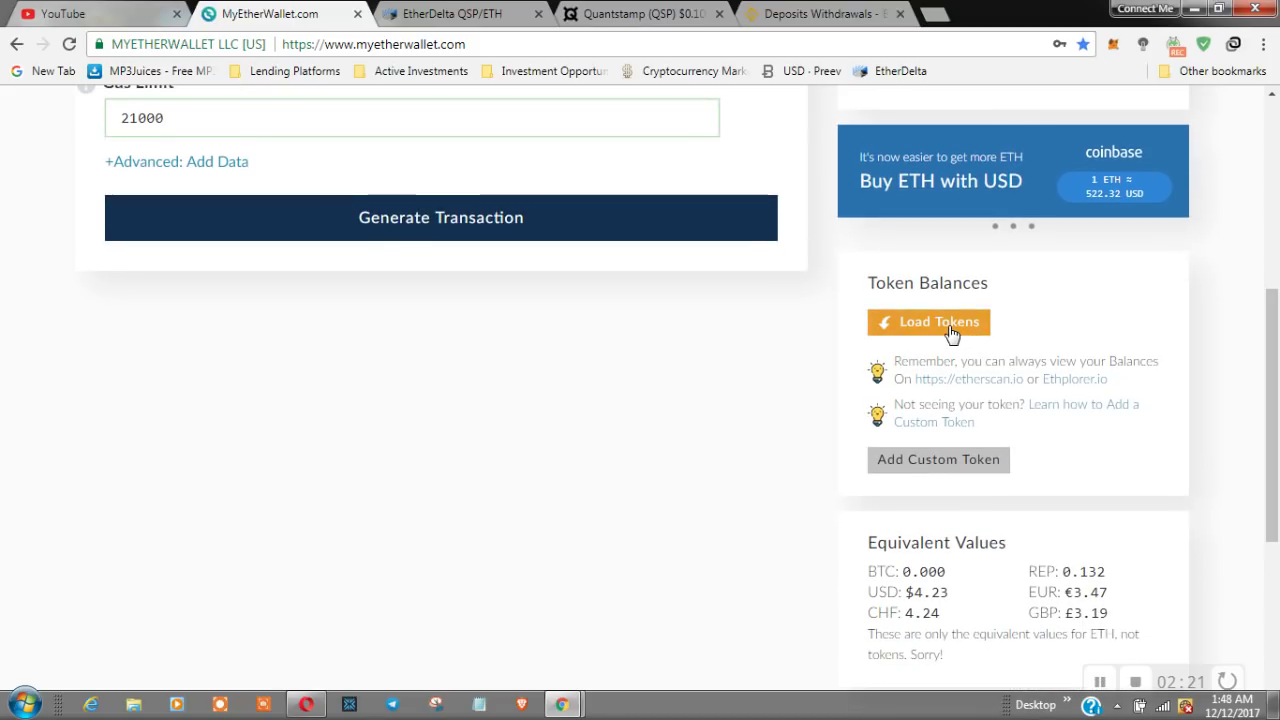
# Step: Load the wallet's token balances so the 400 QSP holding appears
pyautogui.click(950, 330)
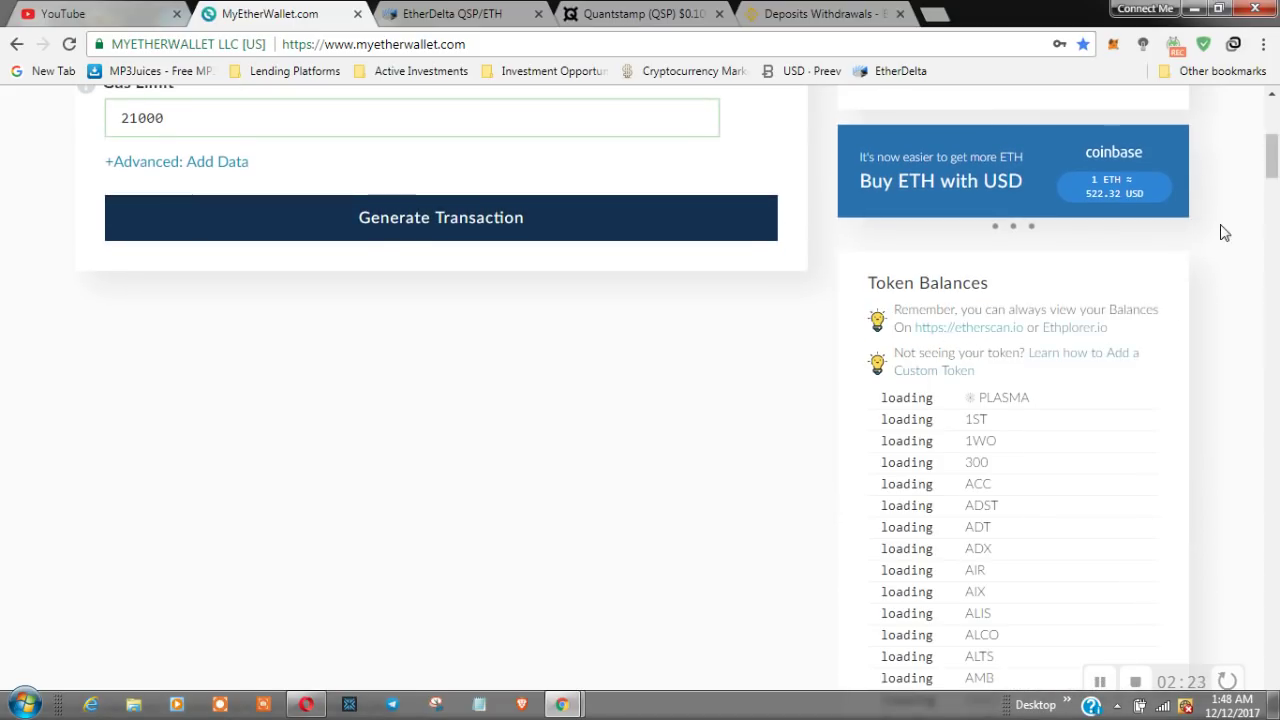
pyautogui.moveTo(1273, 160); pyautogui.dragTo(1263, 300)
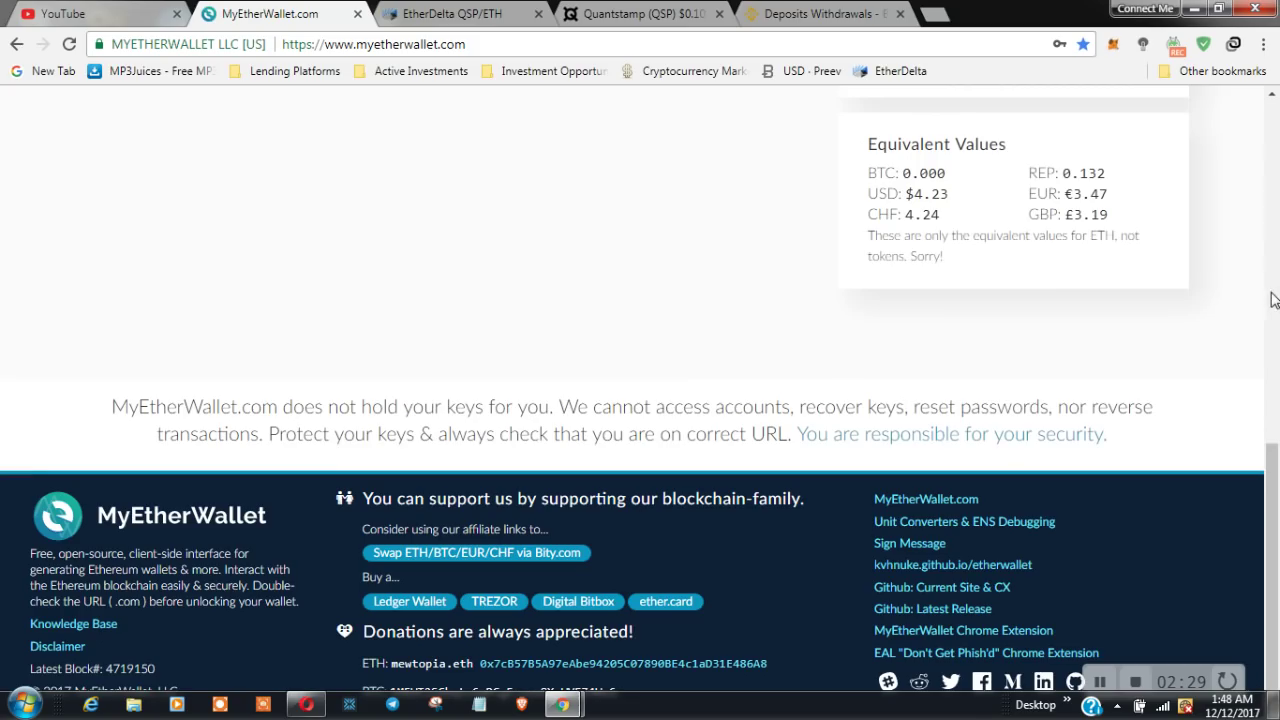
pyautogui.moveTo(1273, 458); pyautogui.dragTo(1274, 329)
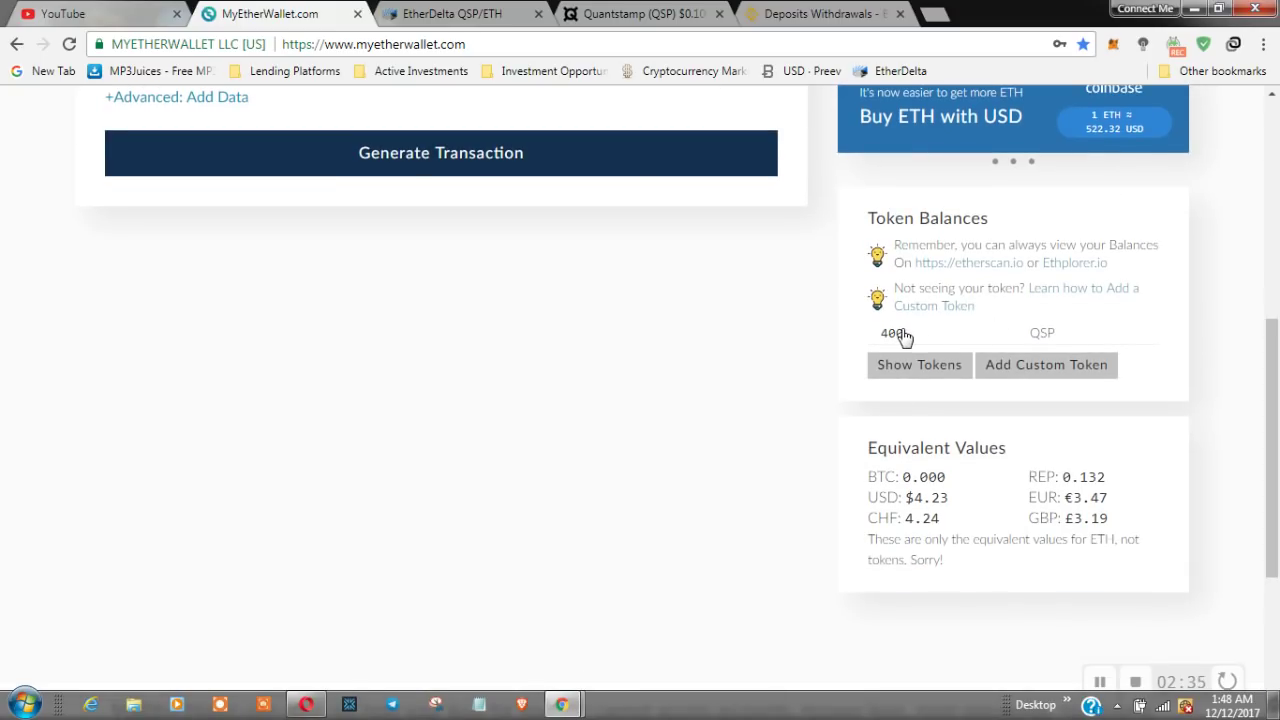
pyautogui.moveTo(1273, 414); pyautogui.dragTo(1258, 244)
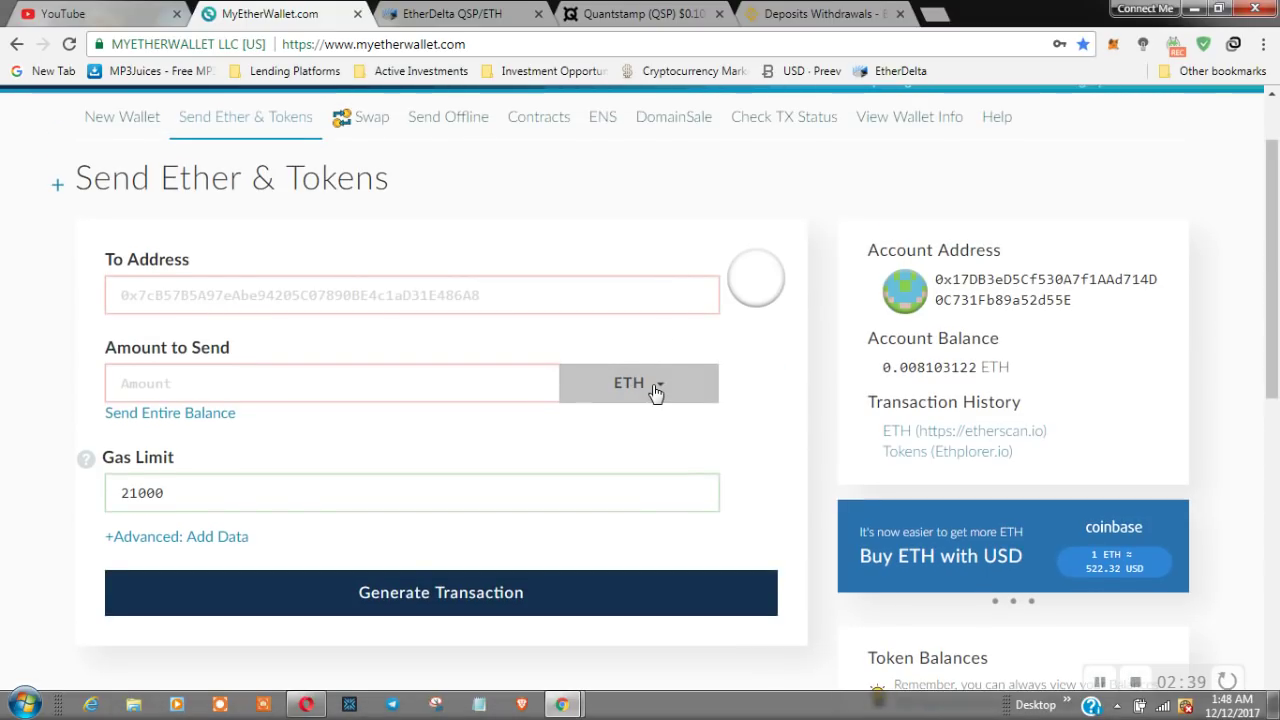
# Step: Switch the send currency from ETH to QSP and enter an amount of 400
pyautogui.click(656, 392)
pyautogui.click(619, 449)
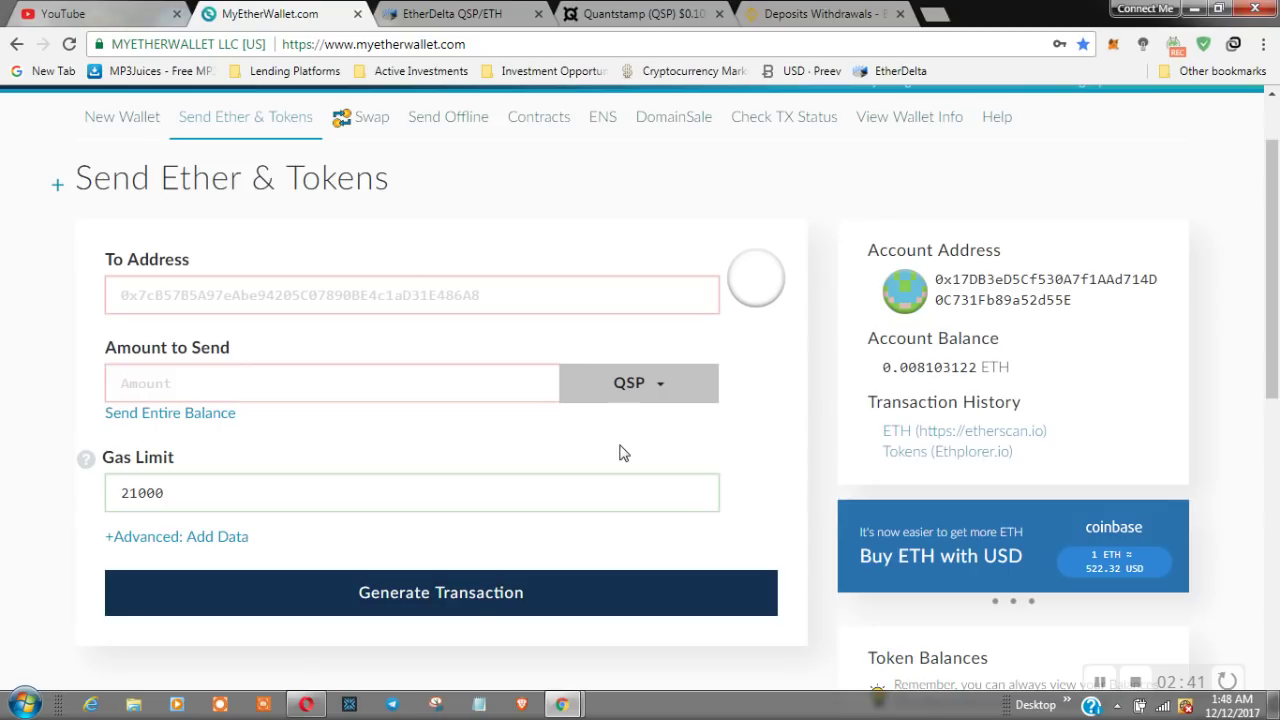
pyautogui.click(380, 395)
pyautogui.write('400')
# Step: In Binance, filter coins by 'q' and copy the QSP deposit address
pyautogui.click(781, 17)
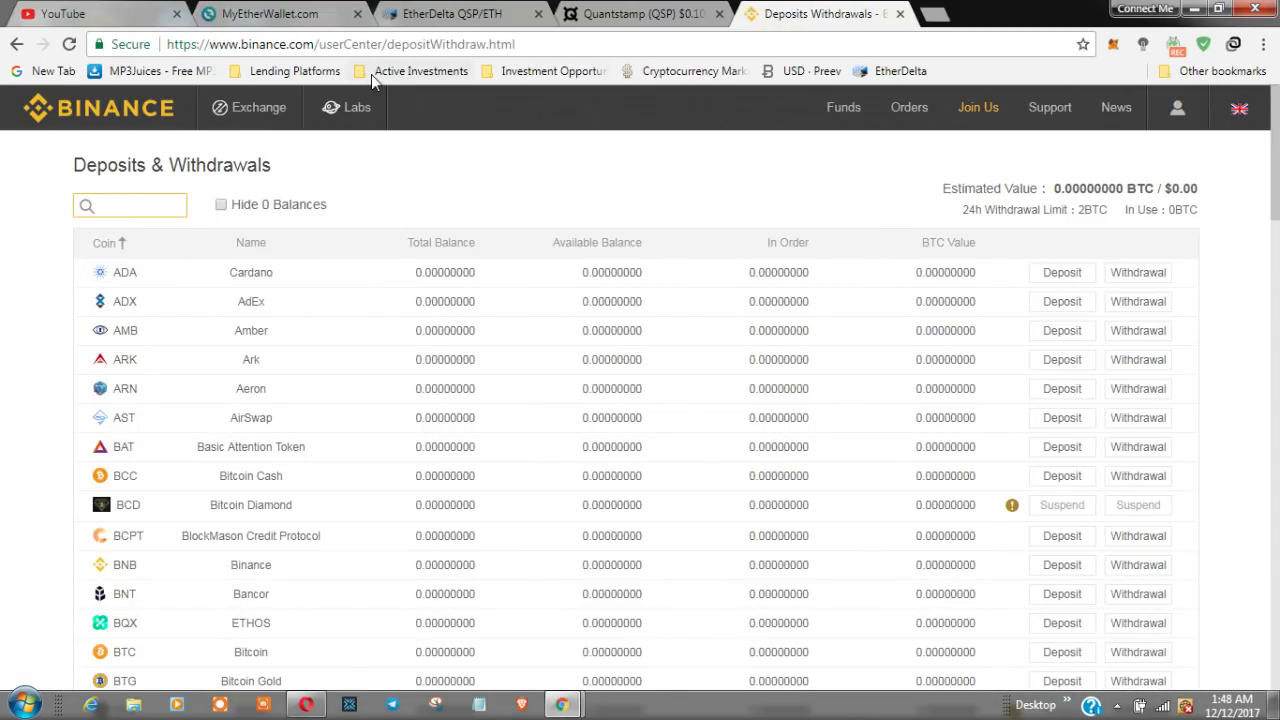
pyautogui.click(68, 45)
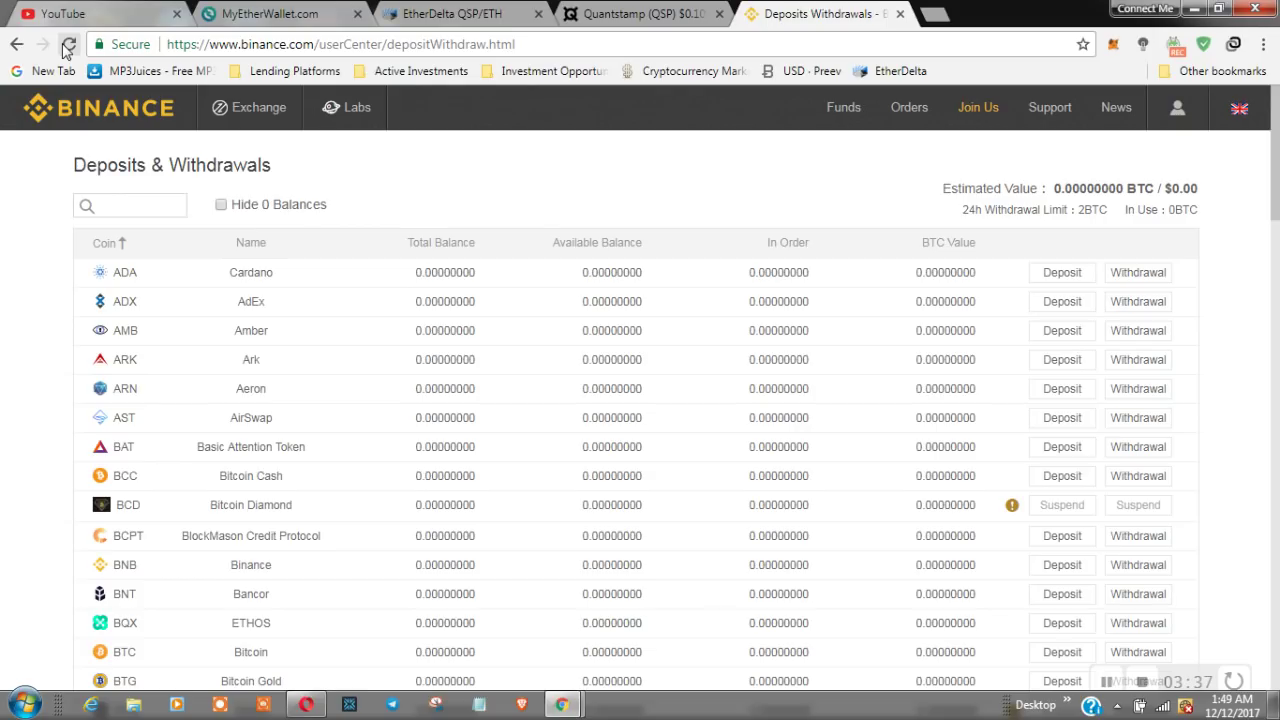
pyautogui.click(118, 196)
pyautogui.write('q')
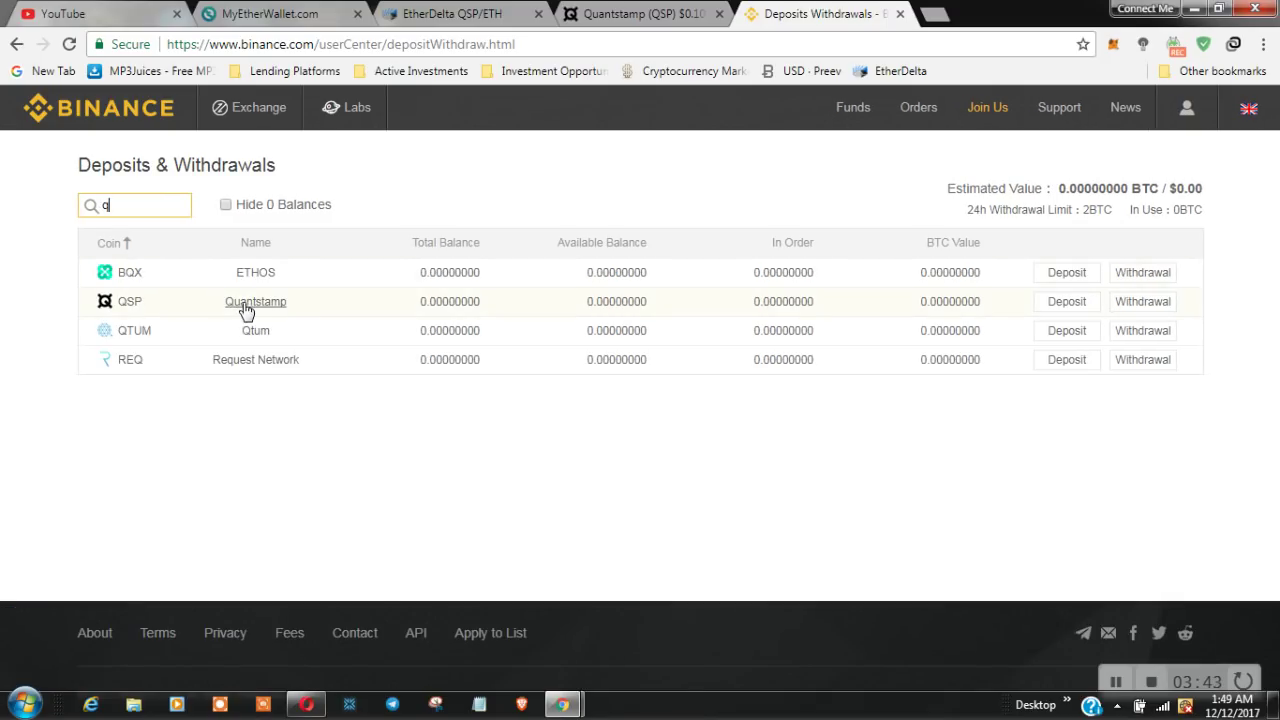
pyautogui.click(1067, 306)
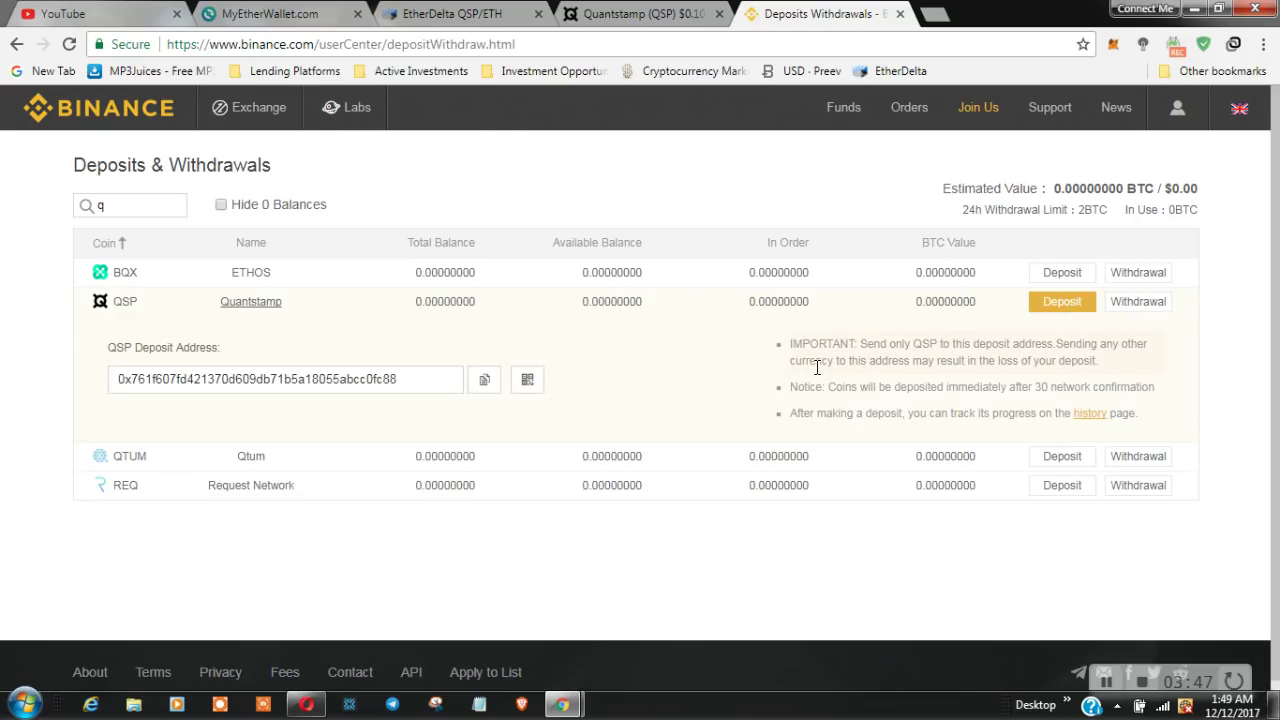
pyautogui.click(486, 385)
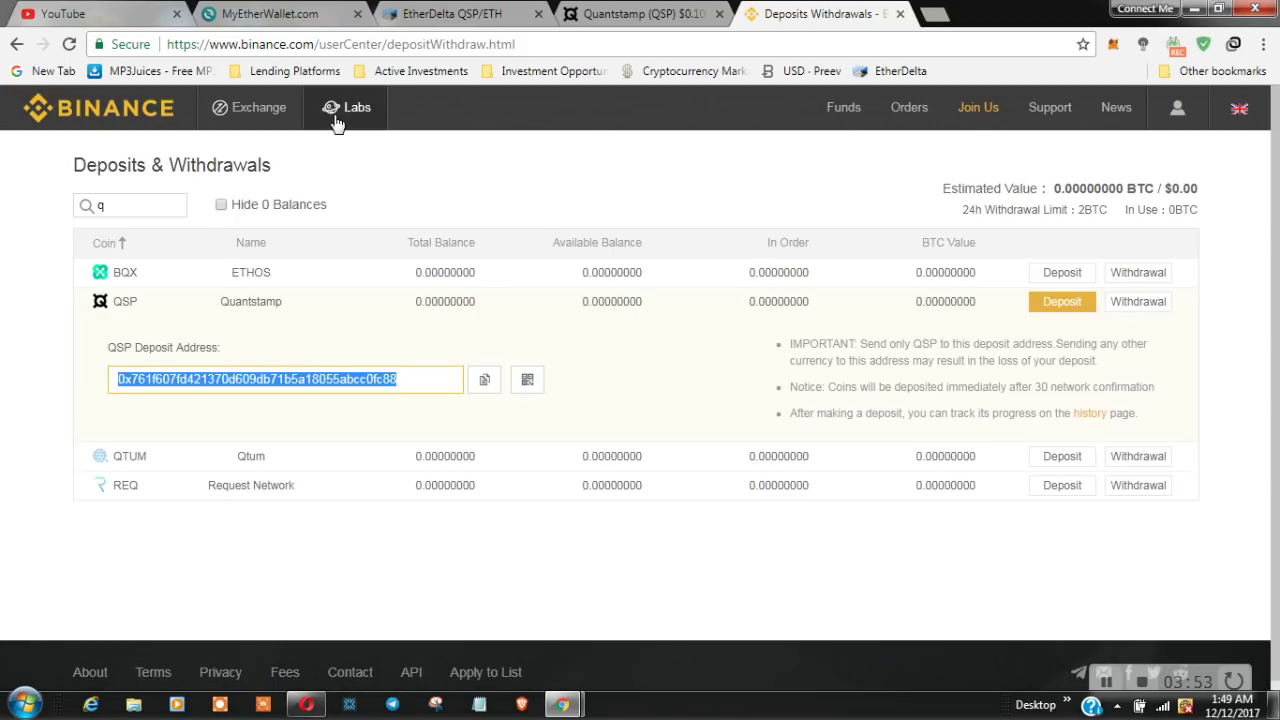
pyautogui.click(256, 12)
# Step: Paste the Binance QSP deposit address into the To Address field
pyautogui.click(170, 298)
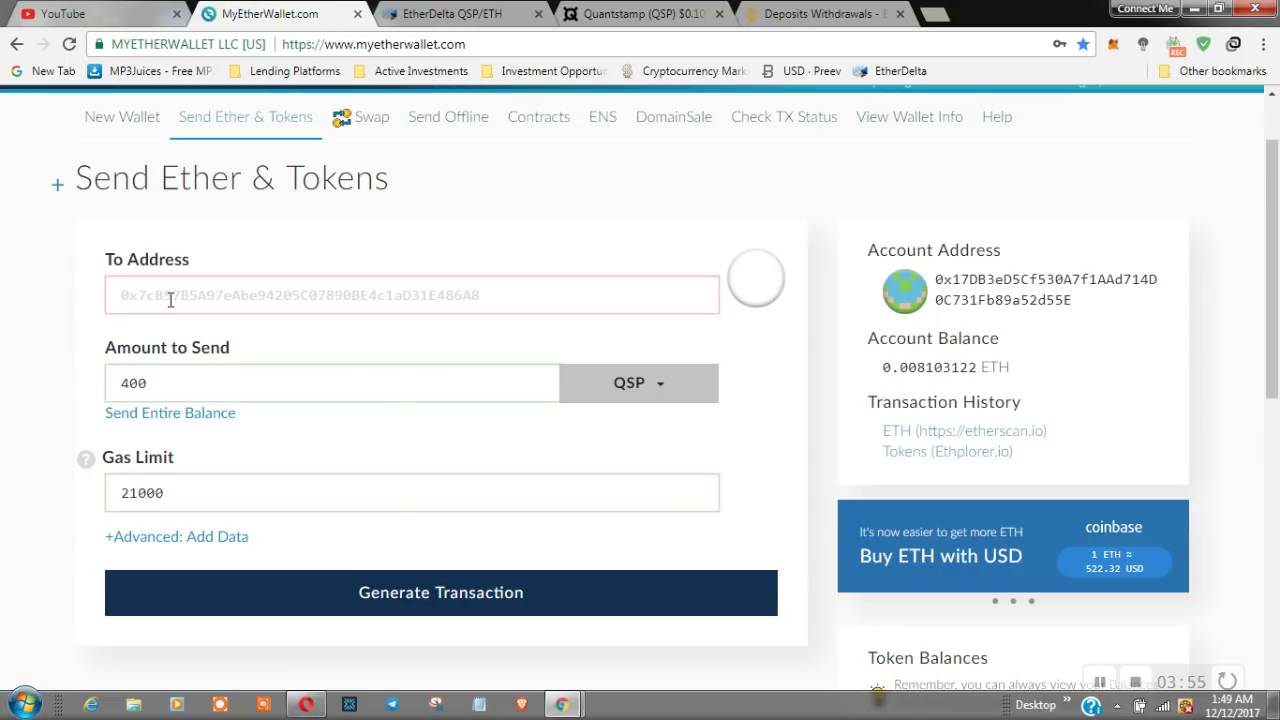
pyautogui.rightClick(170, 298)
pyautogui.click(218, 408)
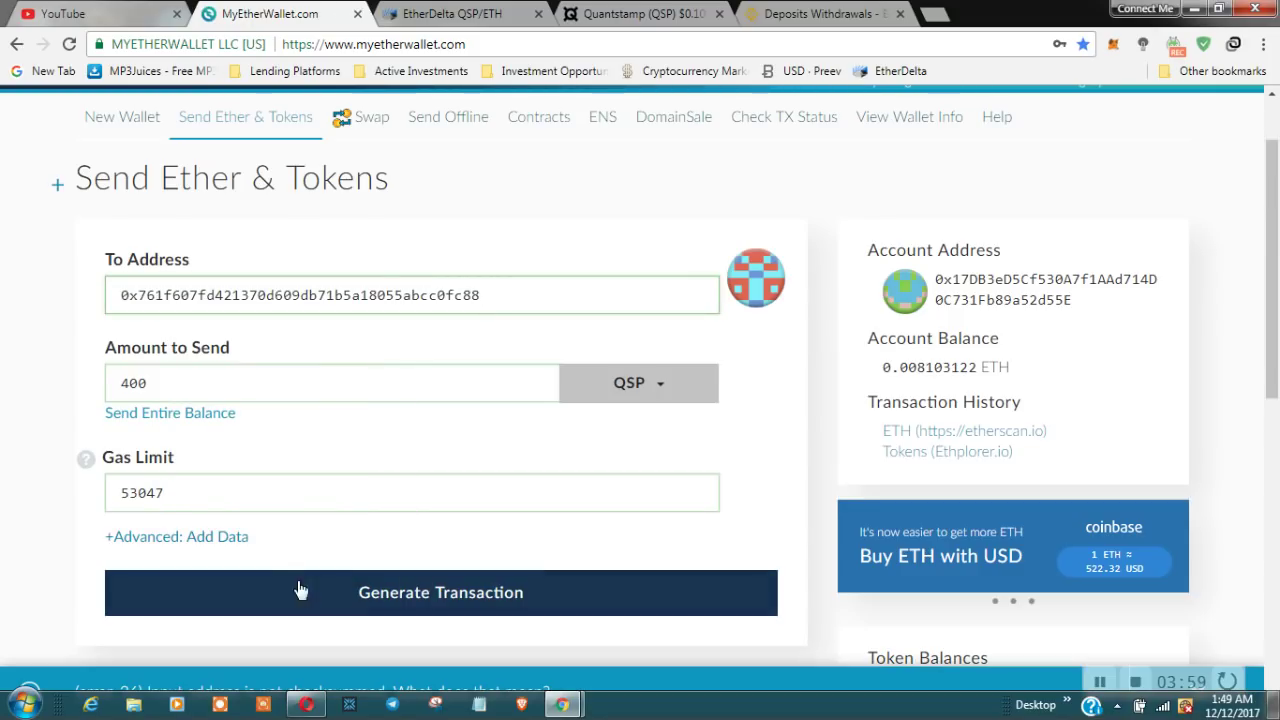
# Step: Generate the signed 400 QSP transaction and proceed to send it
pyautogui.click(405, 592)
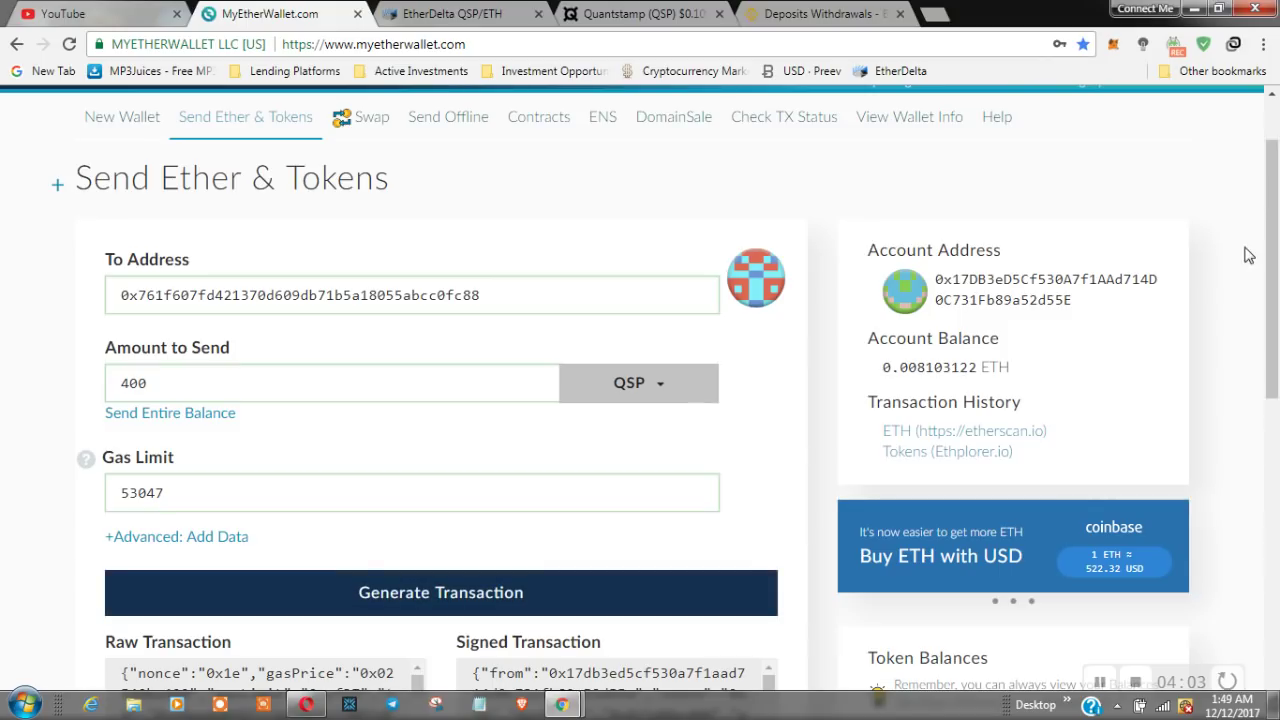
pyautogui.moveTo(1272, 266); pyautogui.dragTo(1231, 410)
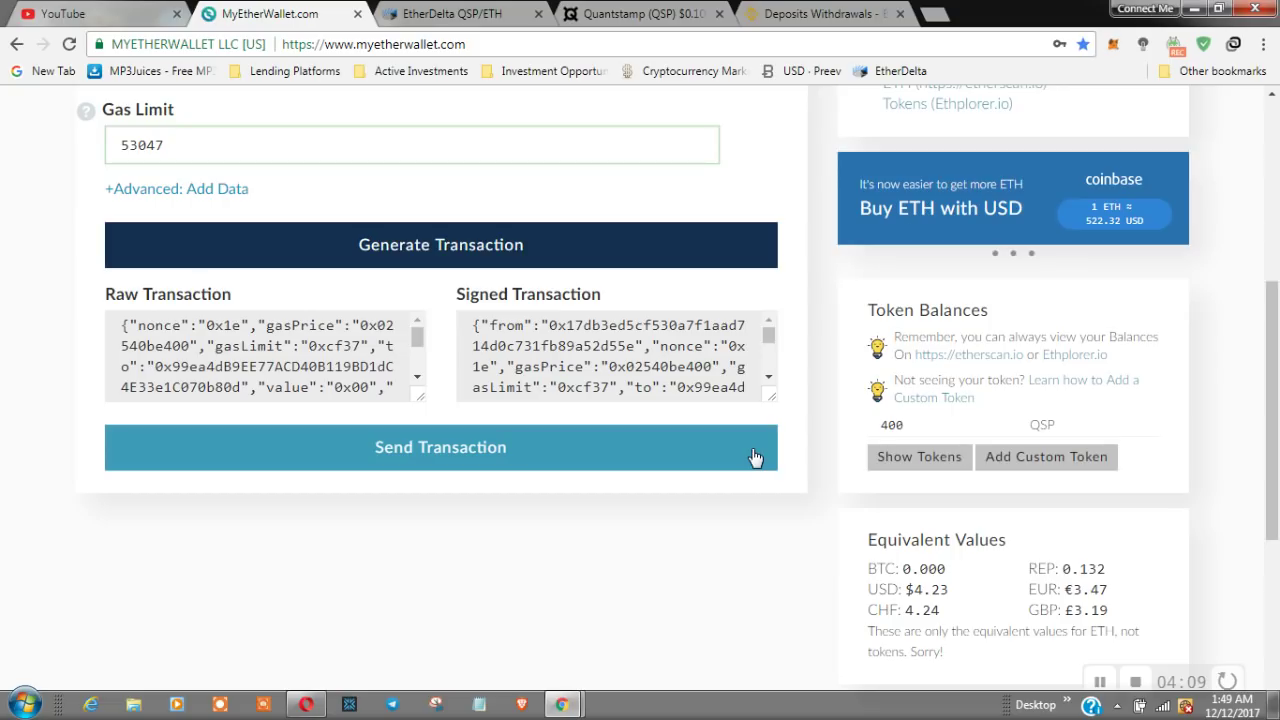
pyautogui.click(610, 452)
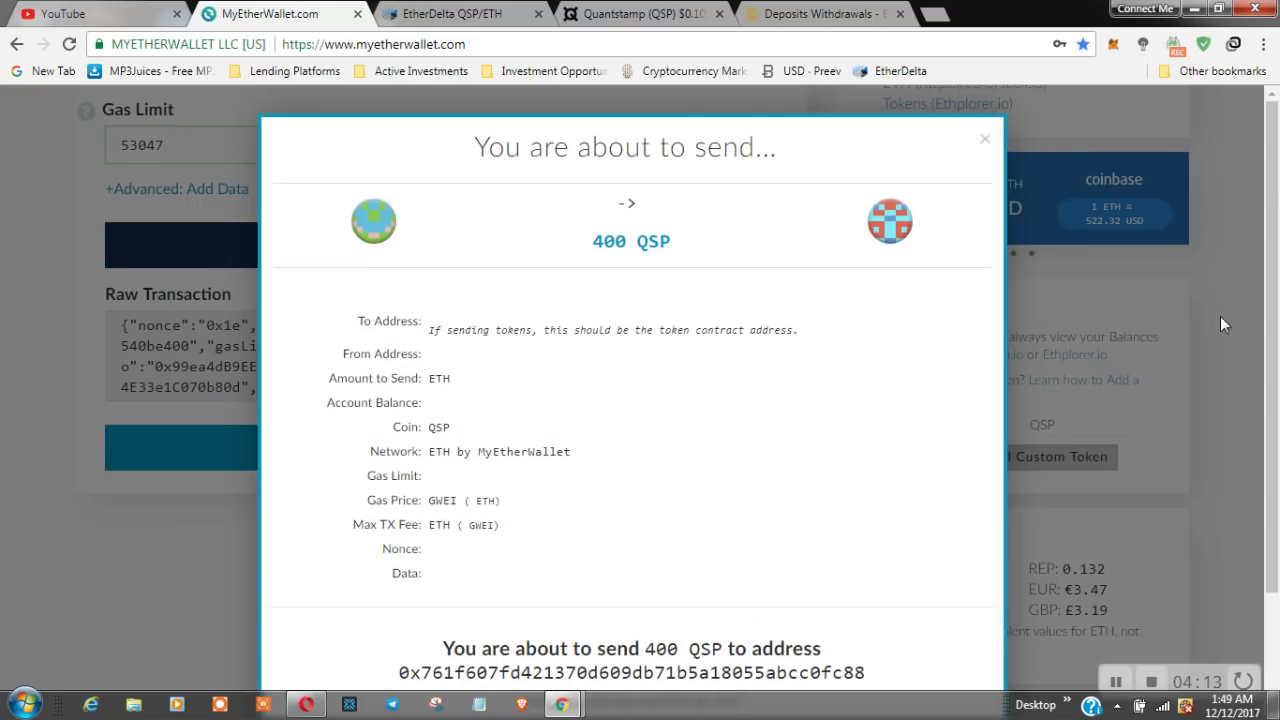
# Step: Confirm the 400 QSP transaction and approve it in MetaMask to broadcast it
pyautogui.scroll(-2, 1220, 400)
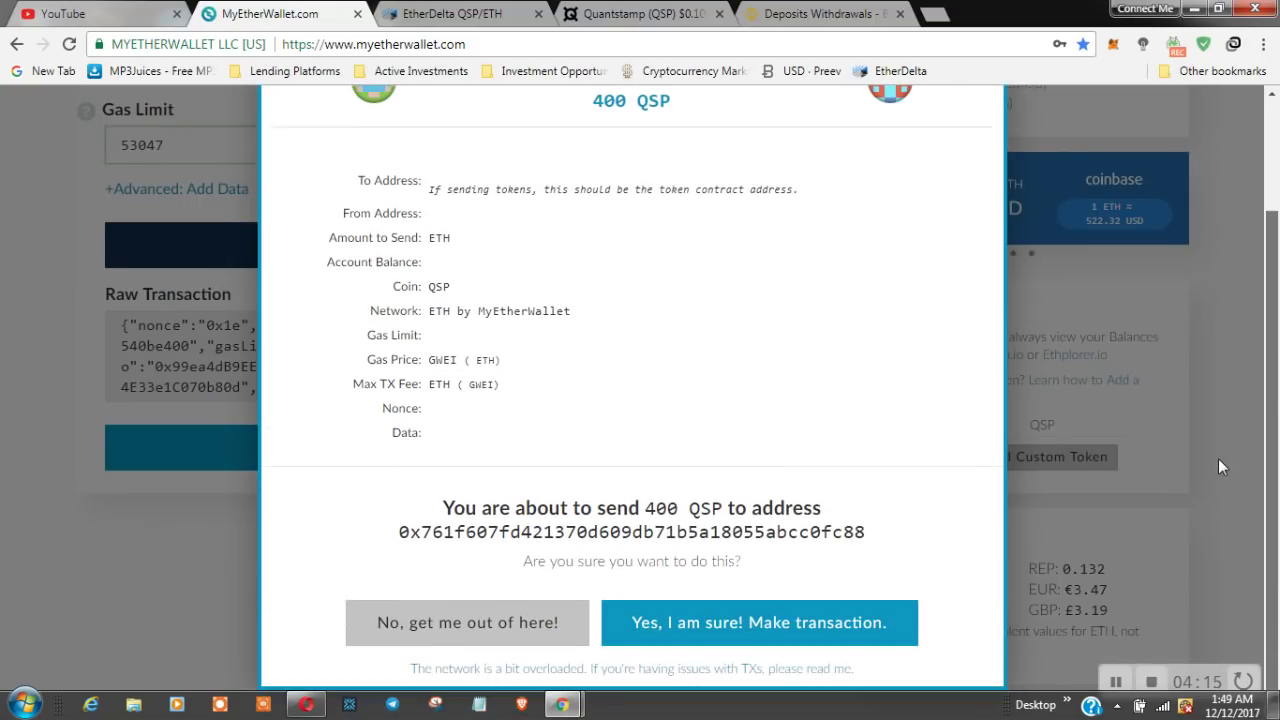
pyautogui.click(741, 640)
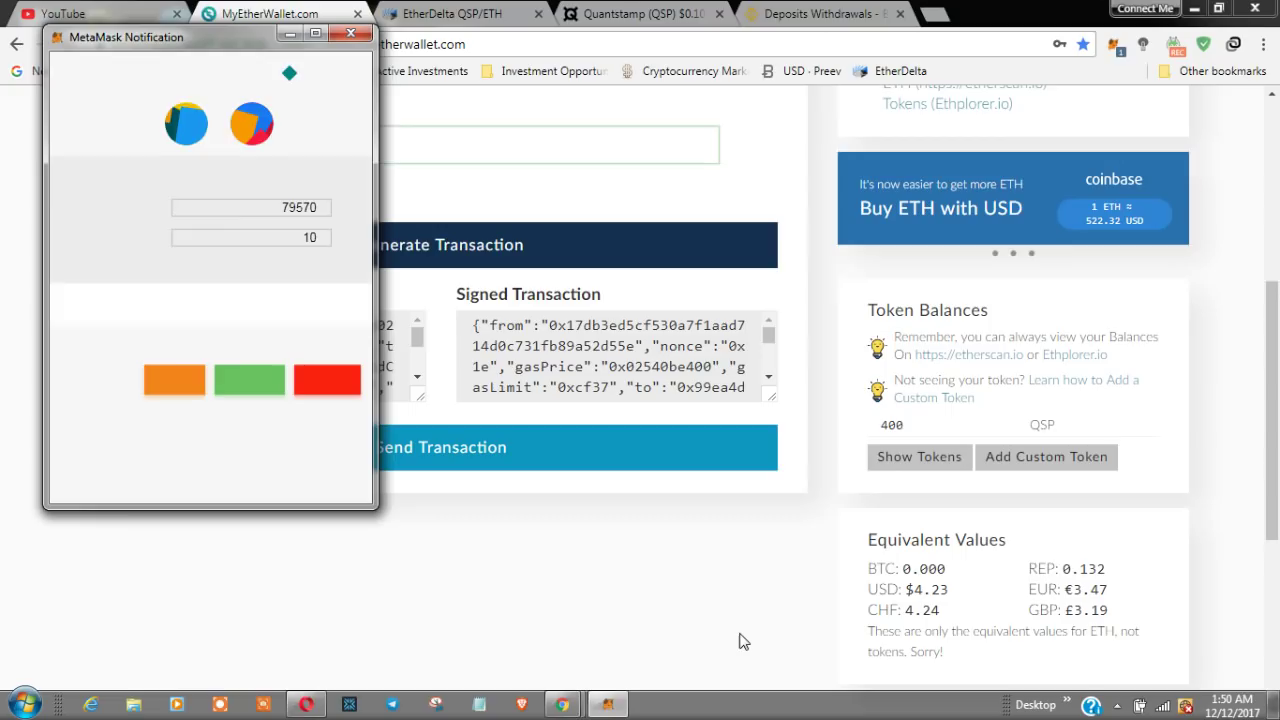
pyautogui.click(263, 386)
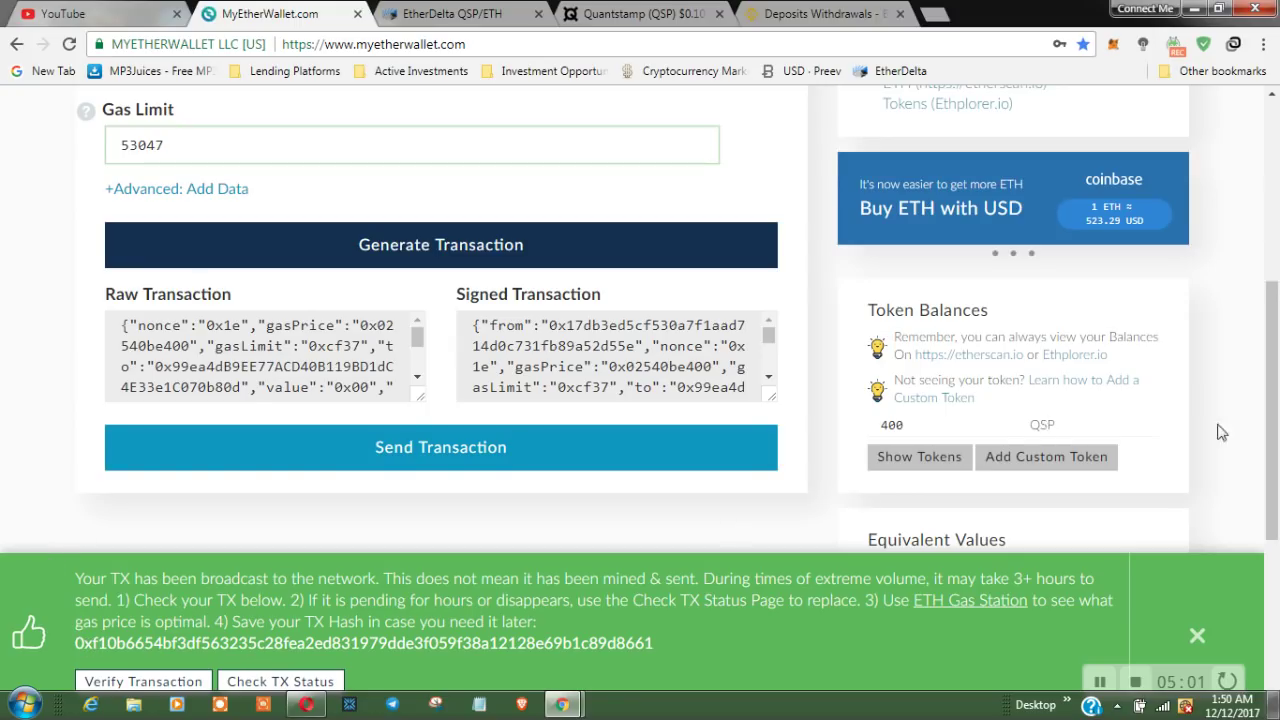
pyautogui.moveTo(1272, 437)
pyautogui.mouseDown()
pyautogui.moveTo(1262, 490)
pyautogui.moveTo(1256, 435)
pyautogui.mouseUp()
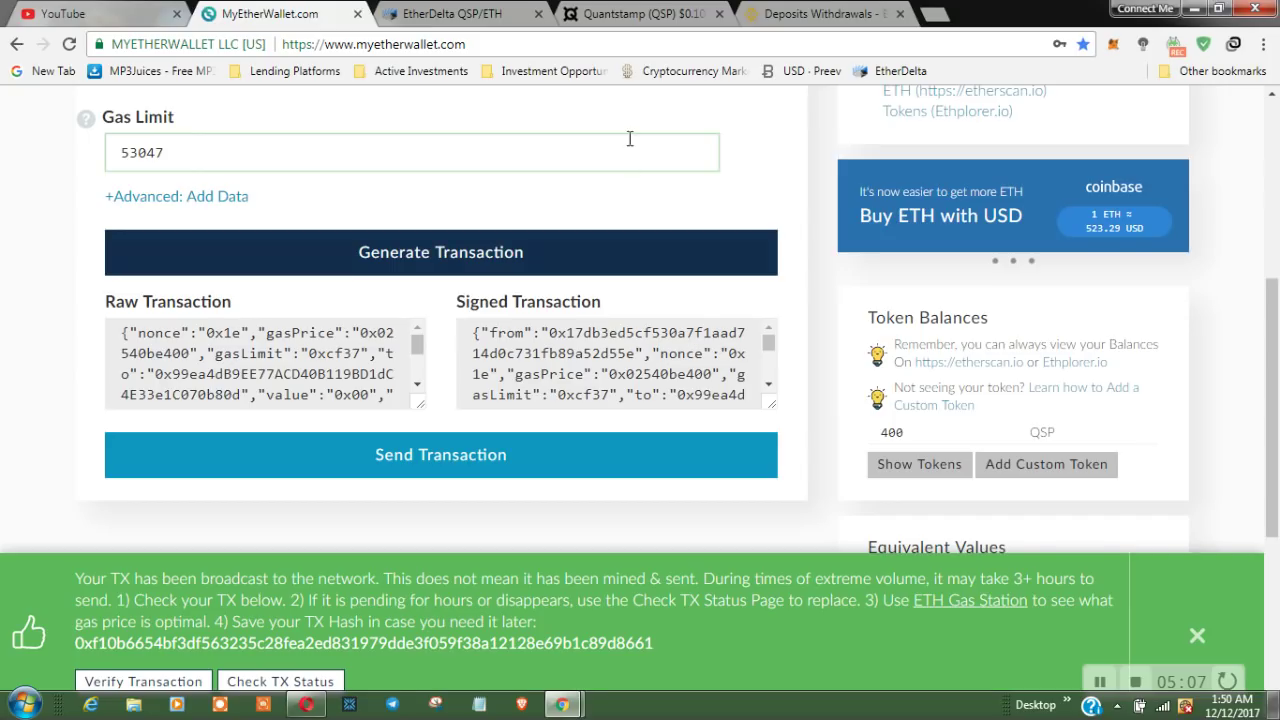
pyautogui.click(805, 20)
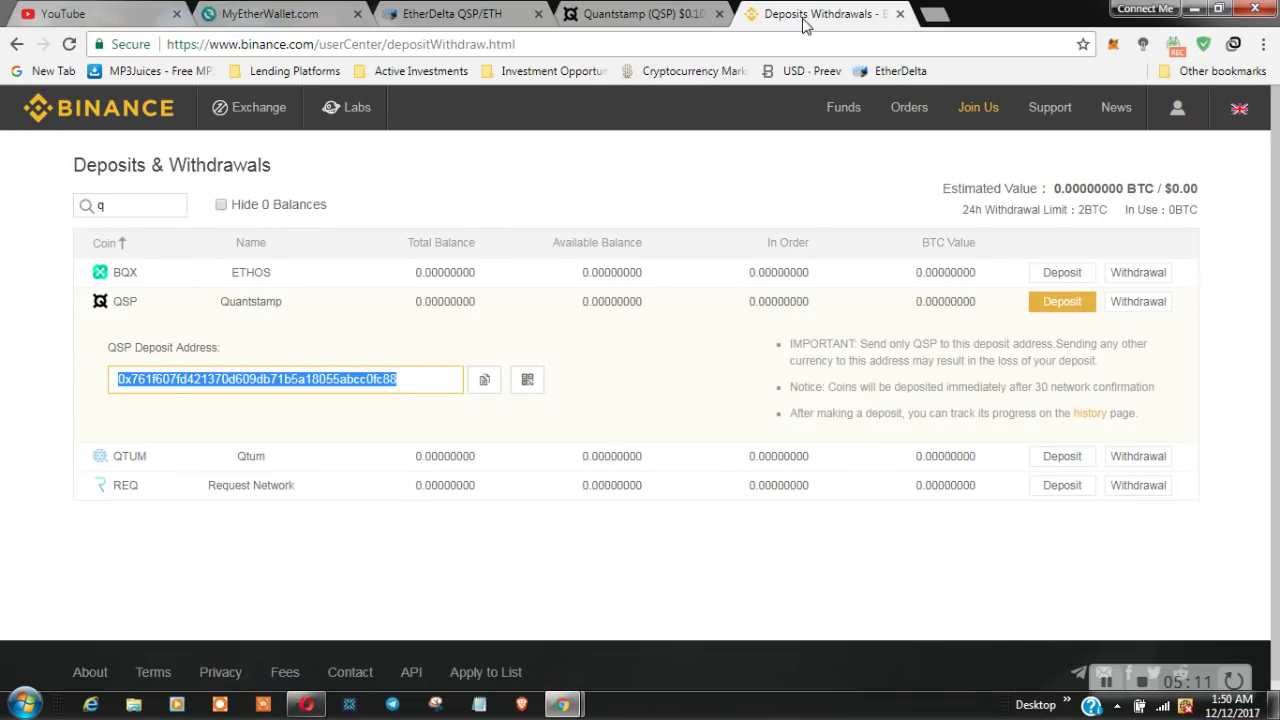
# Step: Reload Binance deposits and open History, where the 400 QSP deposit shows Confirming 29/30
pyautogui.click(70, 44)
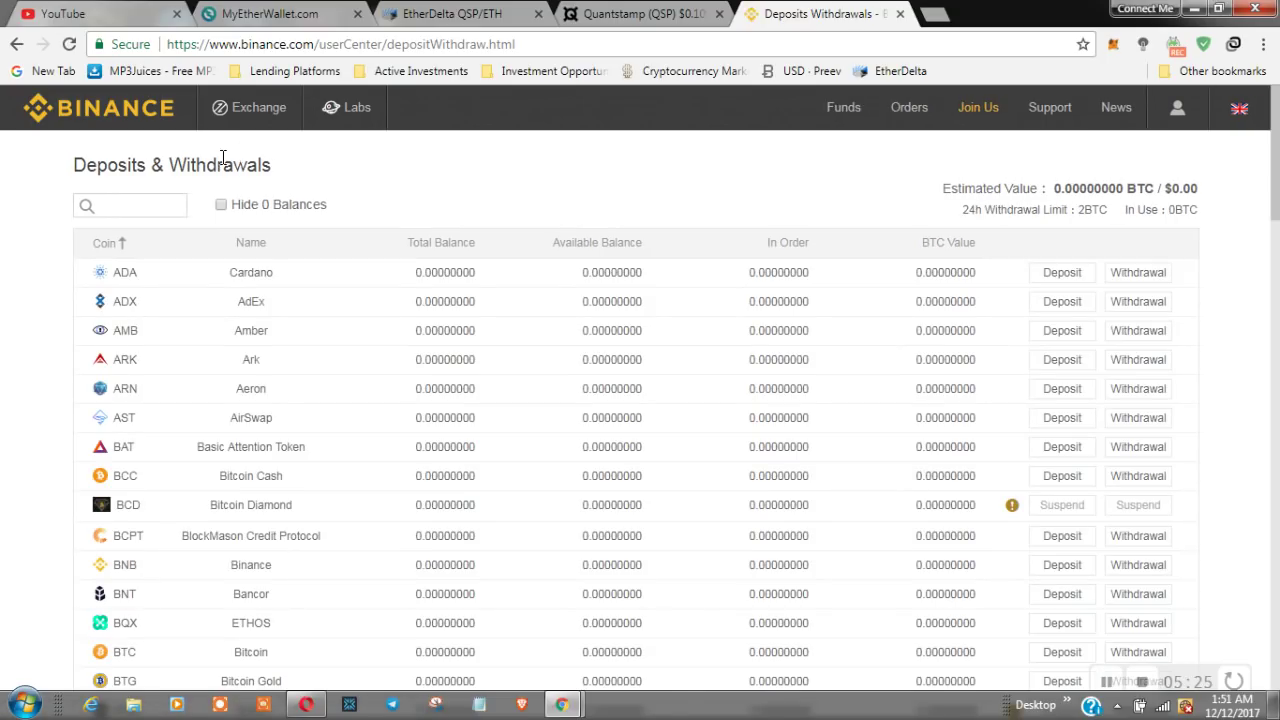
pyautogui.click(152, 204)
pyautogui.write('q')
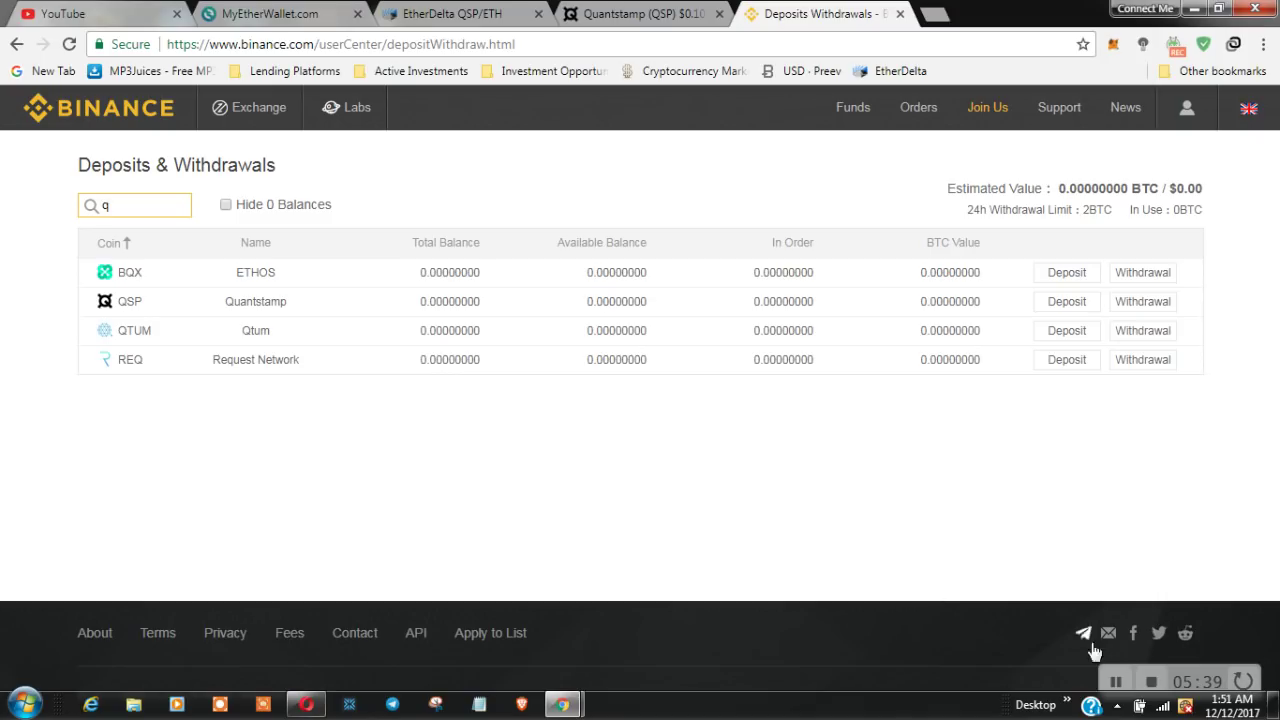
pyautogui.click(1117, 682)
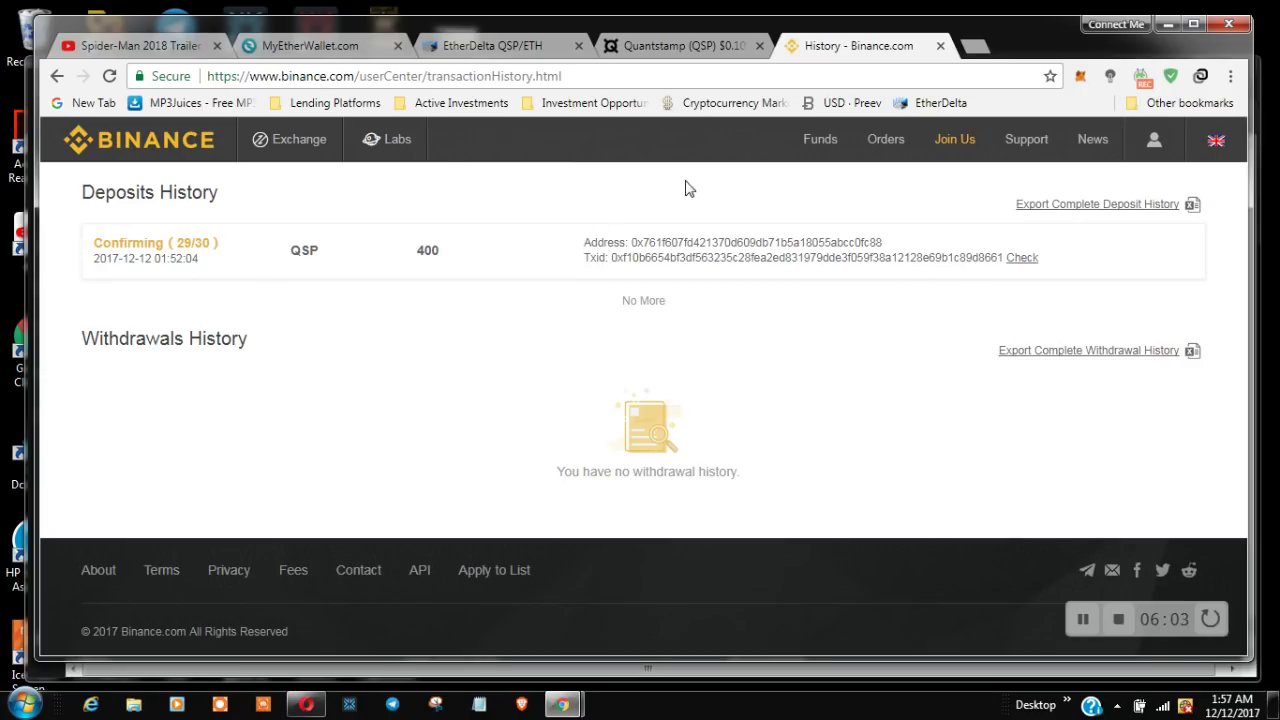
# Step: Load the Binance home page via the logo and glance over its market listings
pyautogui.moveTo(278, 158)
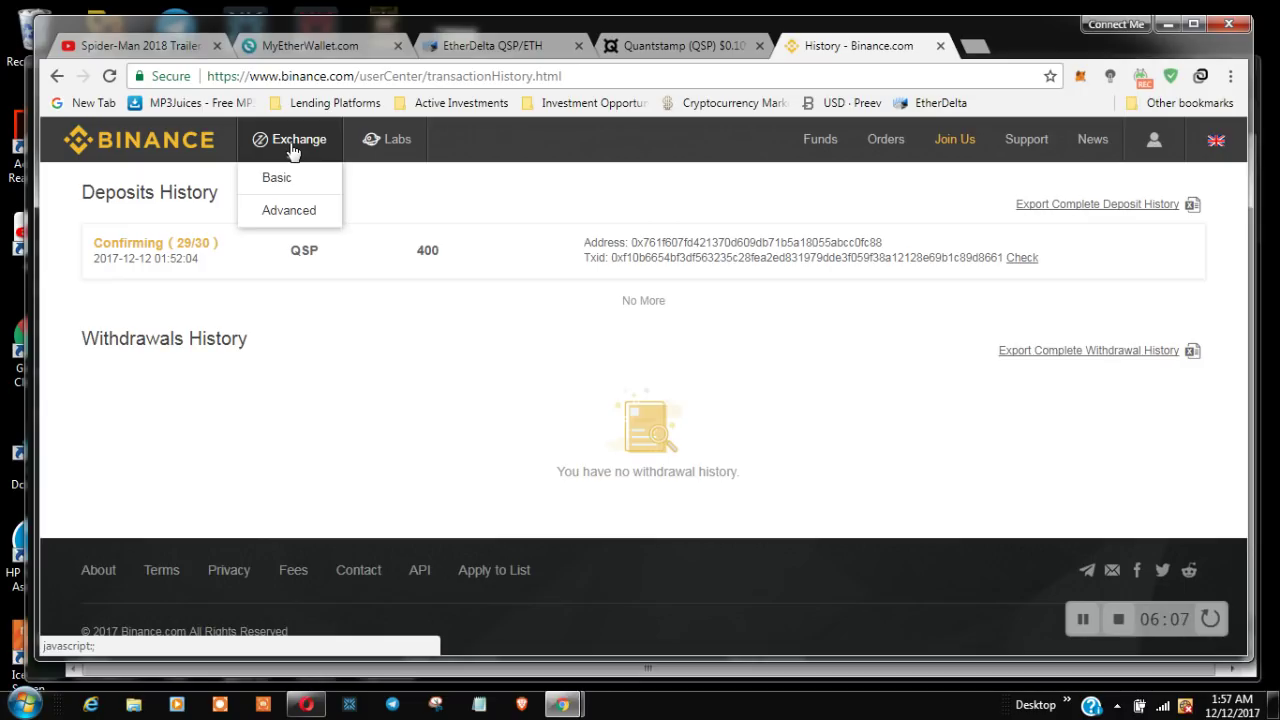
pyautogui.click(171, 139)
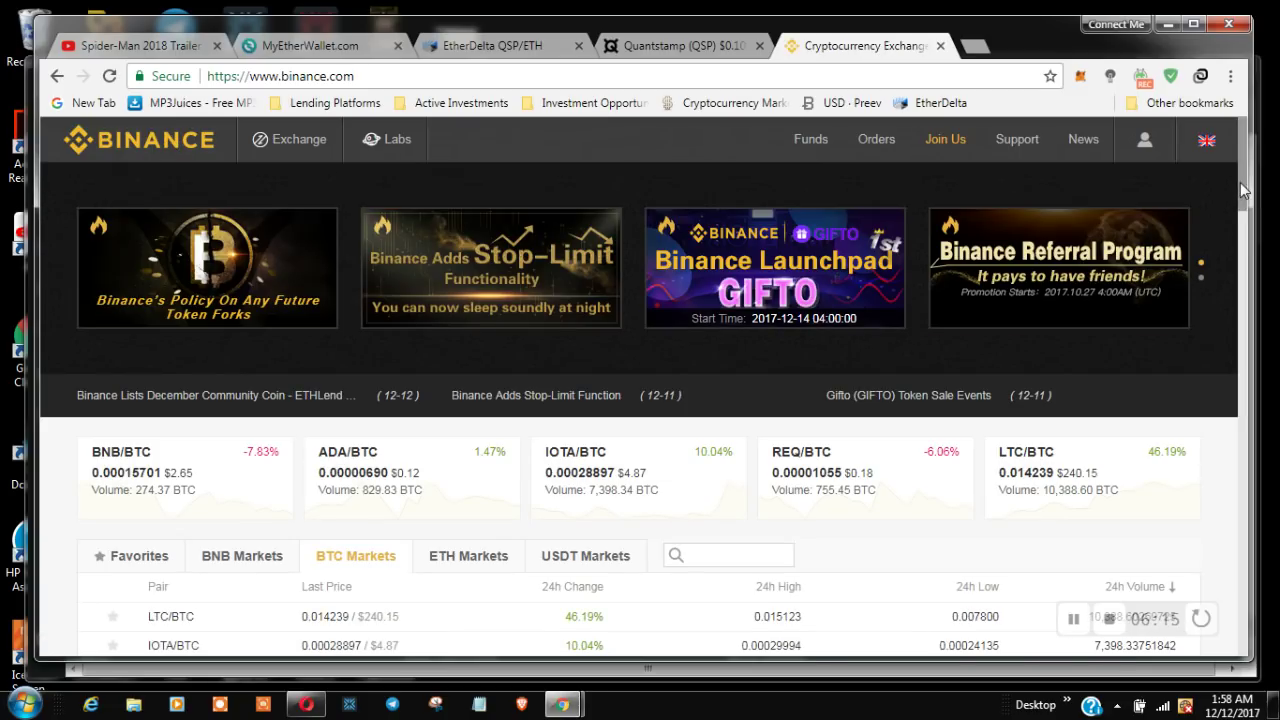
pyautogui.scroll(-2, 1243, 190)
pyautogui.scroll(2, 1243, 190)
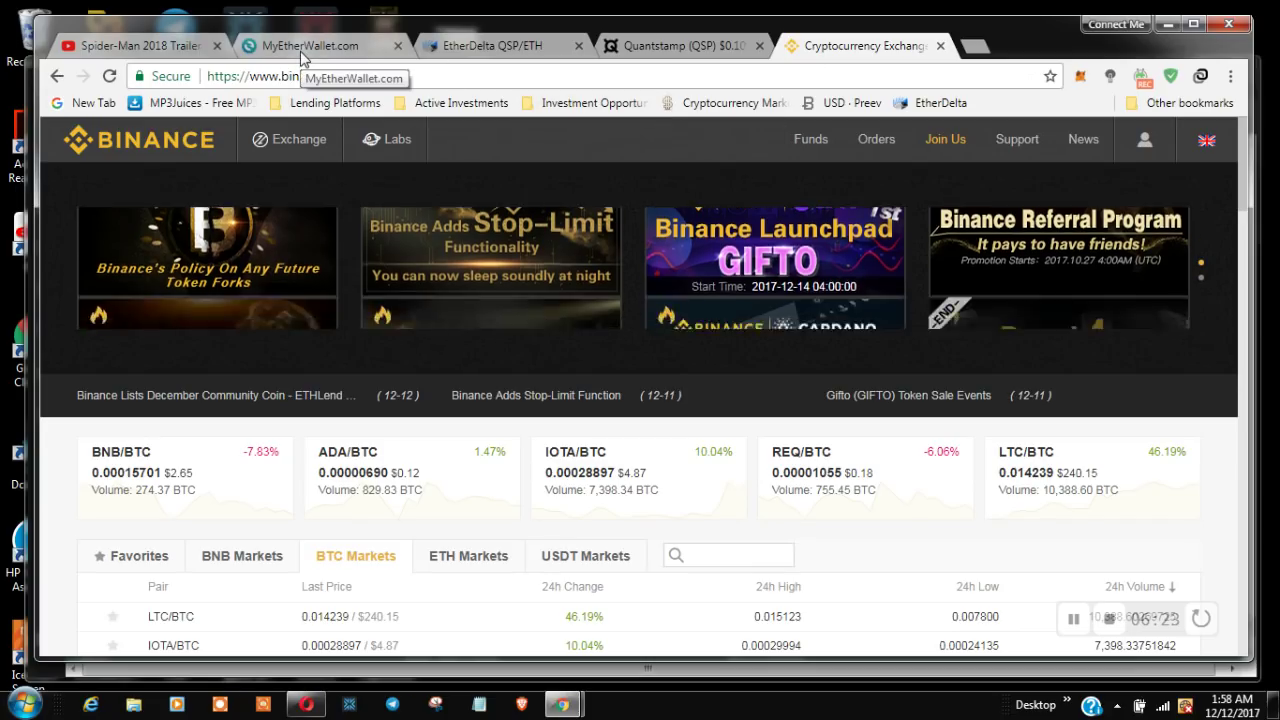
pyautogui.click(300, 46)
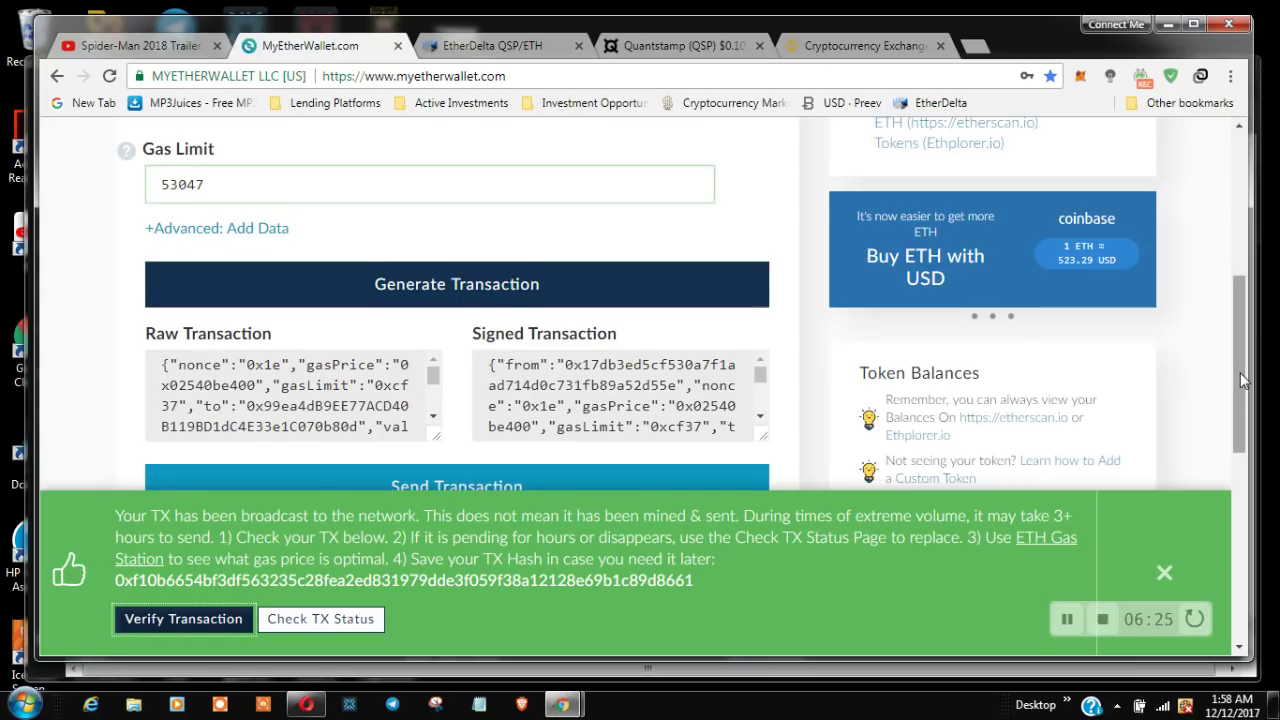
# Step: Close the green TX broadcast banner on MyEtherWallet and return to the top of the form
pyautogui.moveTo(1238, 350); pyautogui.dragTo(1238, 204)
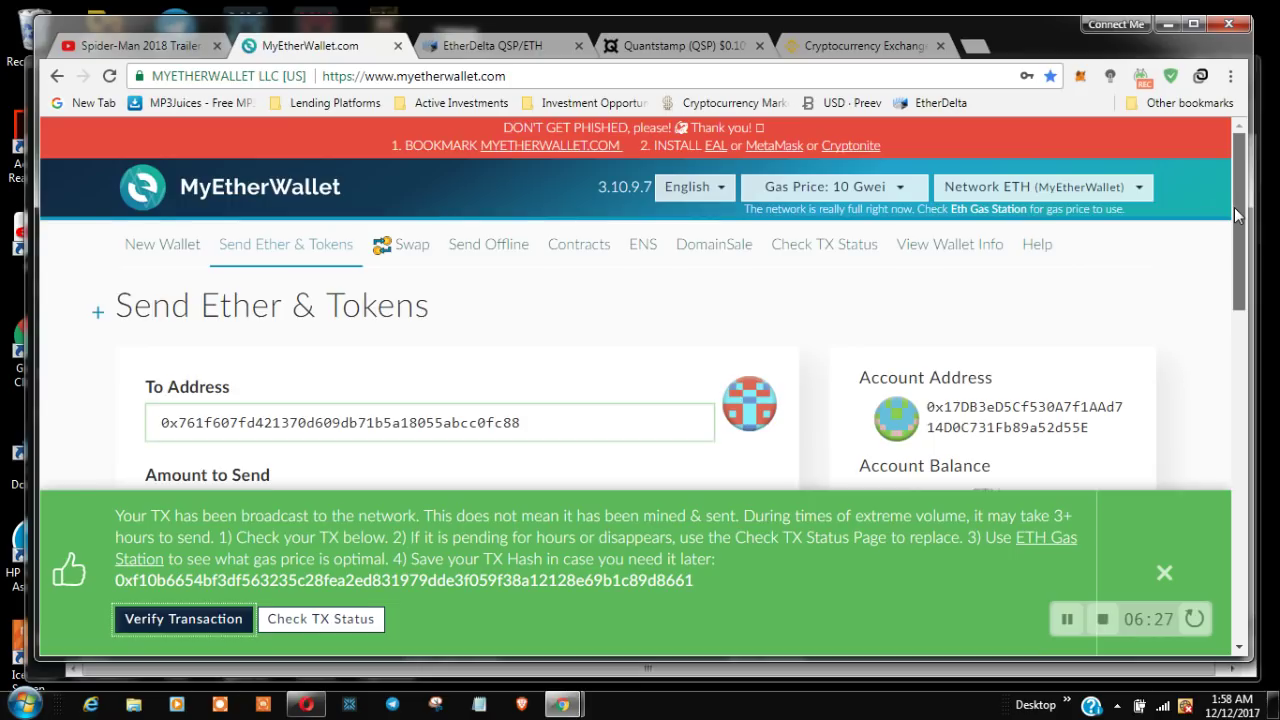
pyautogui.scroll(-5, 1220, 397)
pyautogui.scroll(-1, 1220, 397)
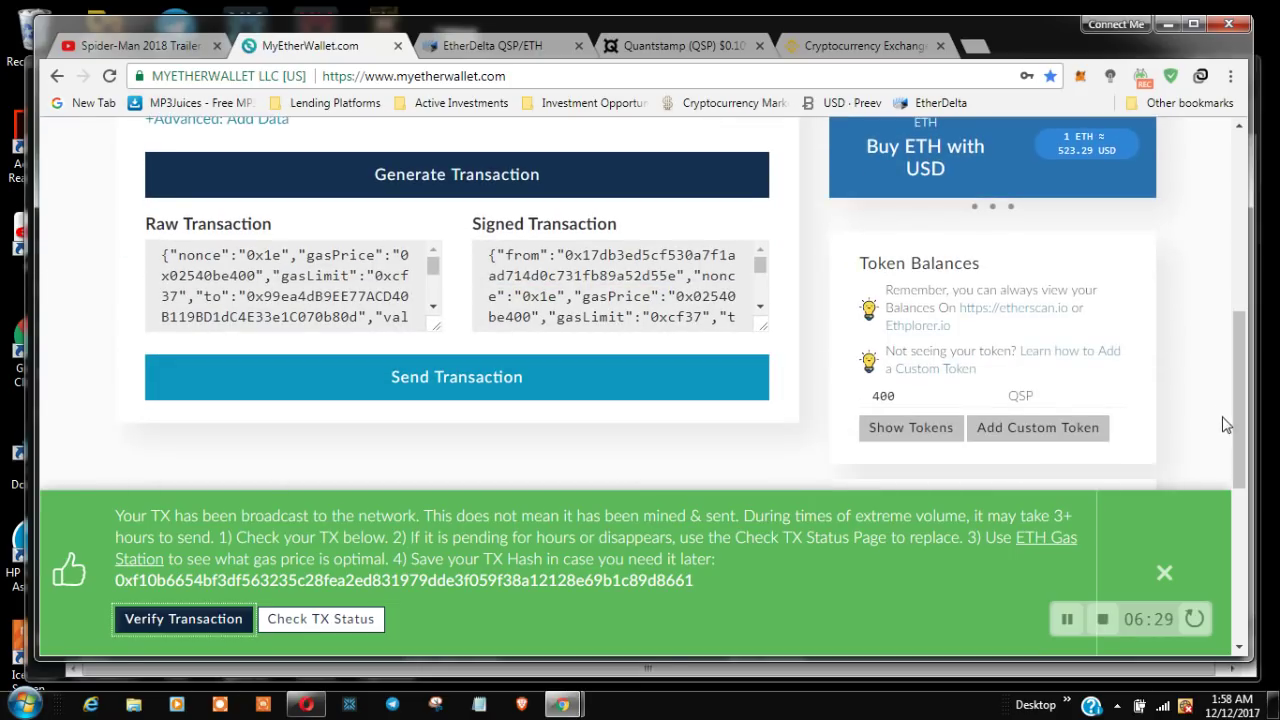
pyautogui.click(1164, 574)
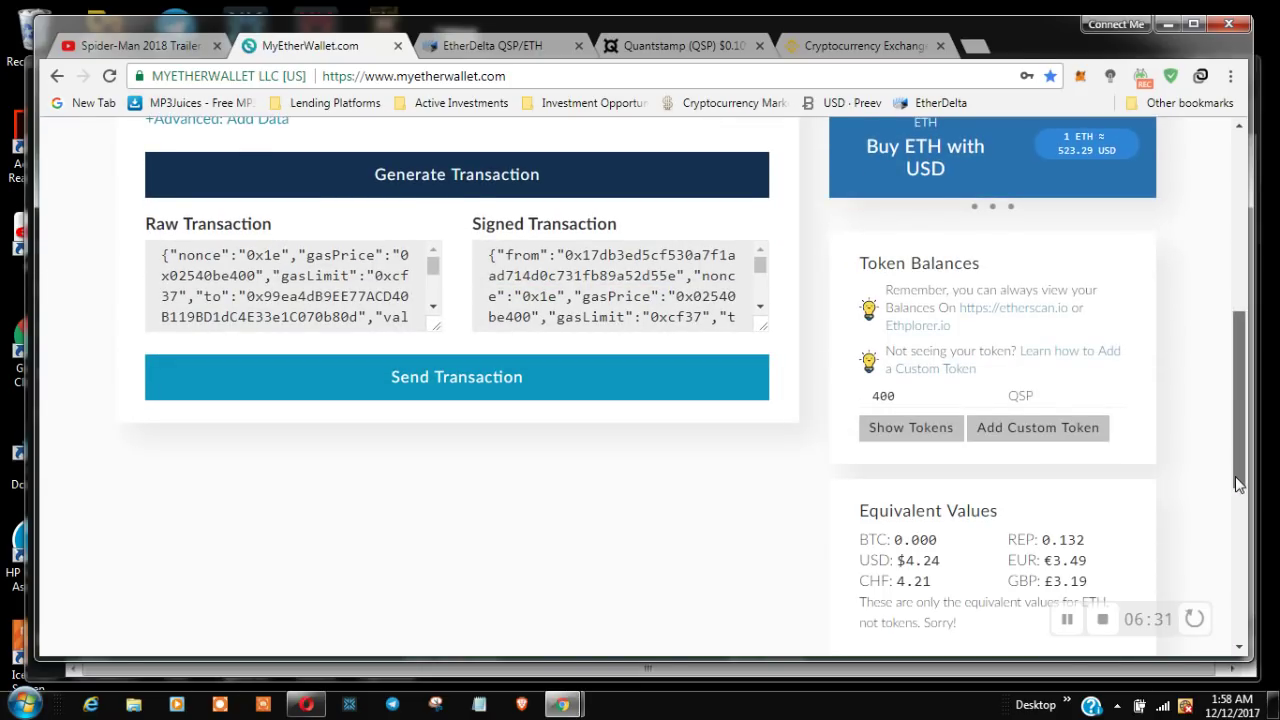
pyautogui.moveTo(1238, 488); pyautogui.dragTo(1258, 318)
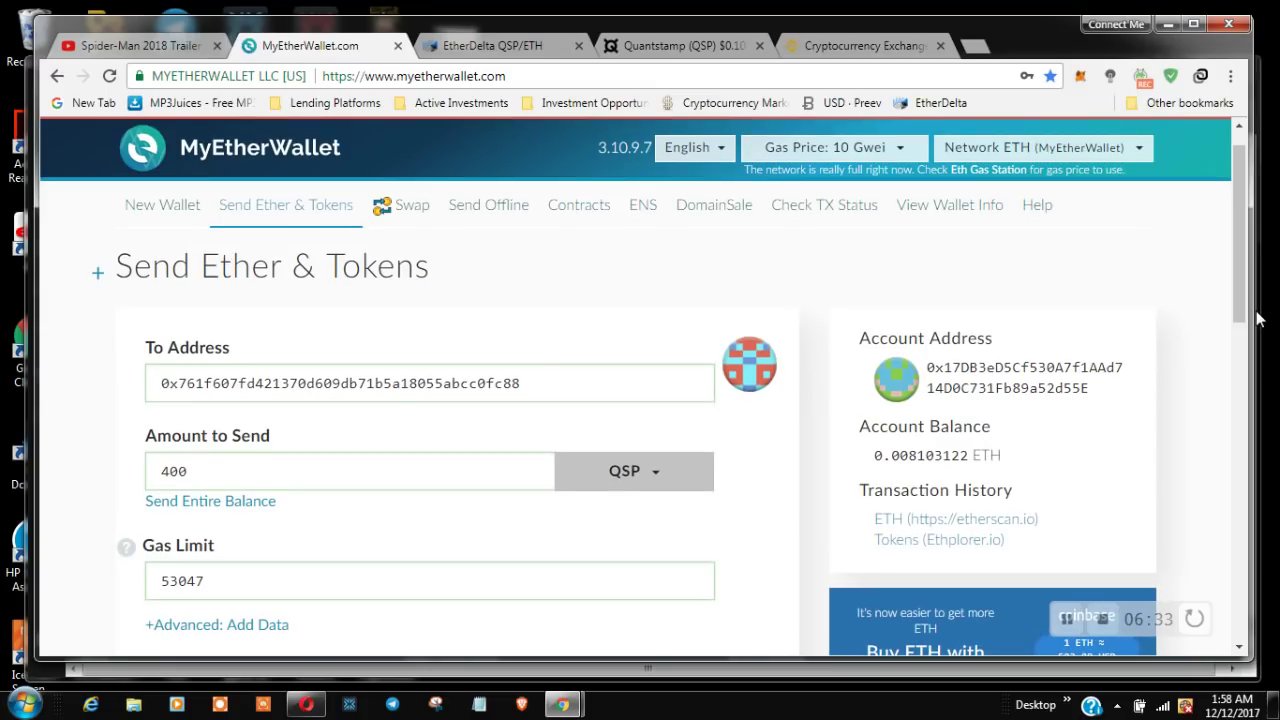